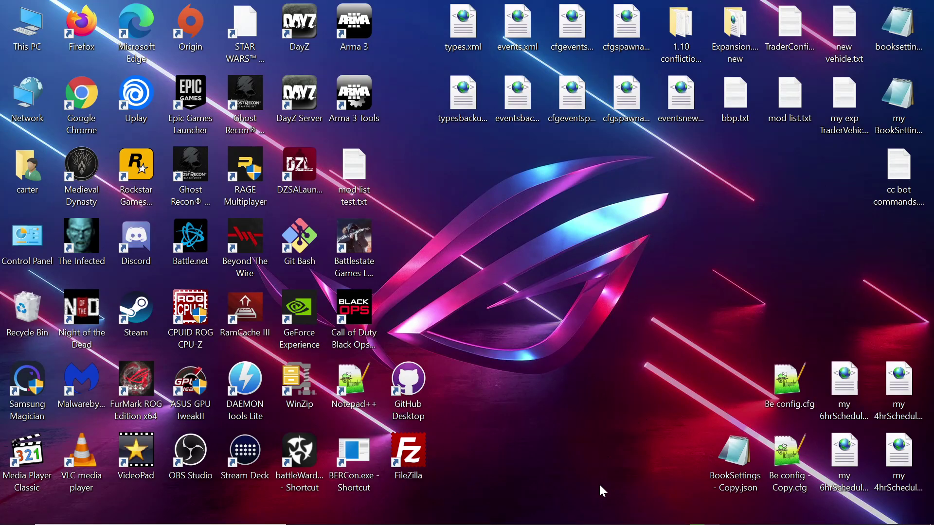
# Open the DayZ server's Steam Workshop browser in the GTXGaming control panel
pyautogui.moveTo(601, 523)
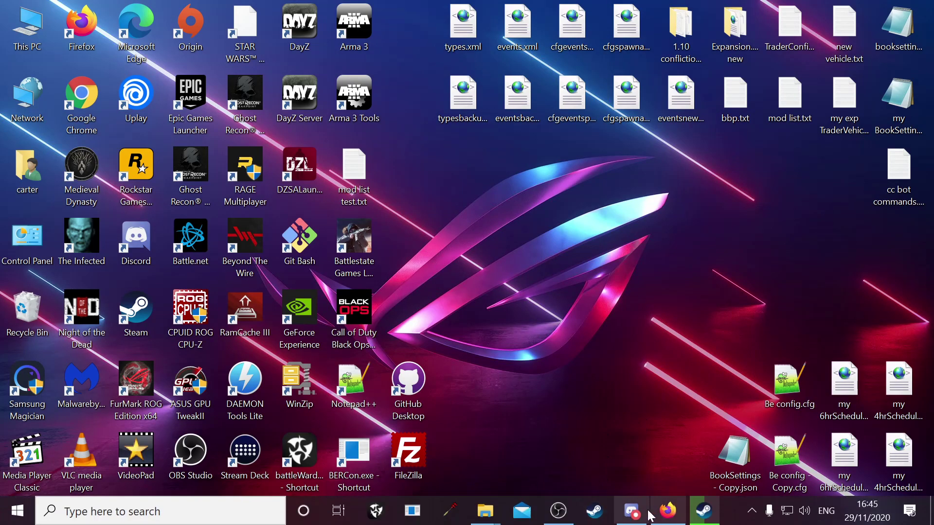
pyautogui.click(669, 511)
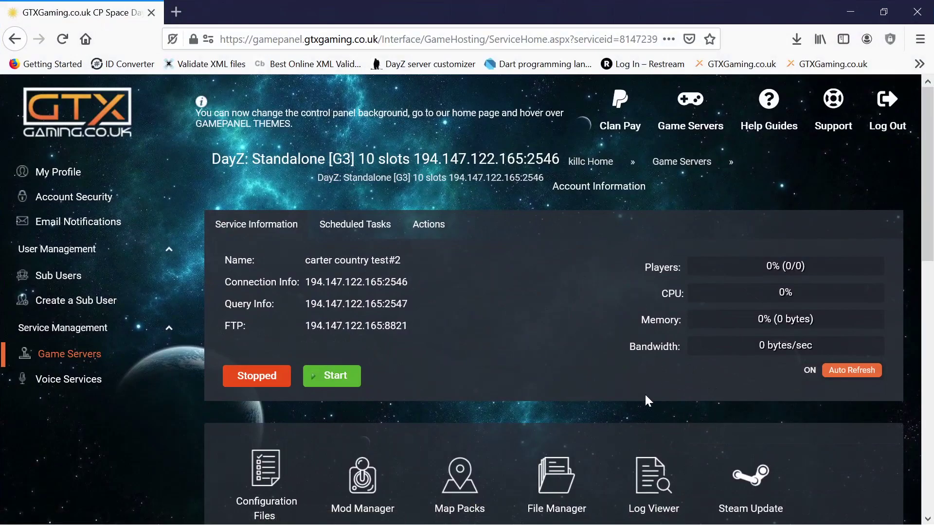
pyautogui.scroll(-6, 489, 299)
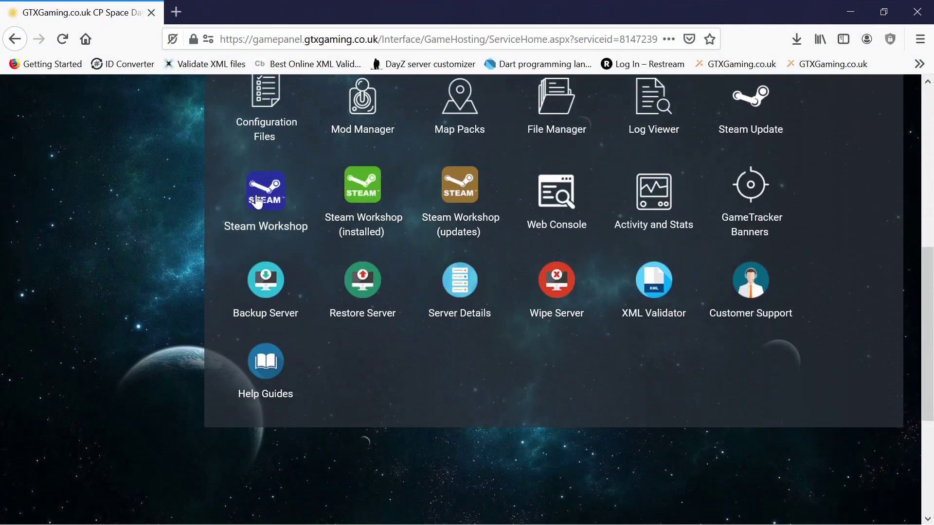
pyautogui.click(257, 202)
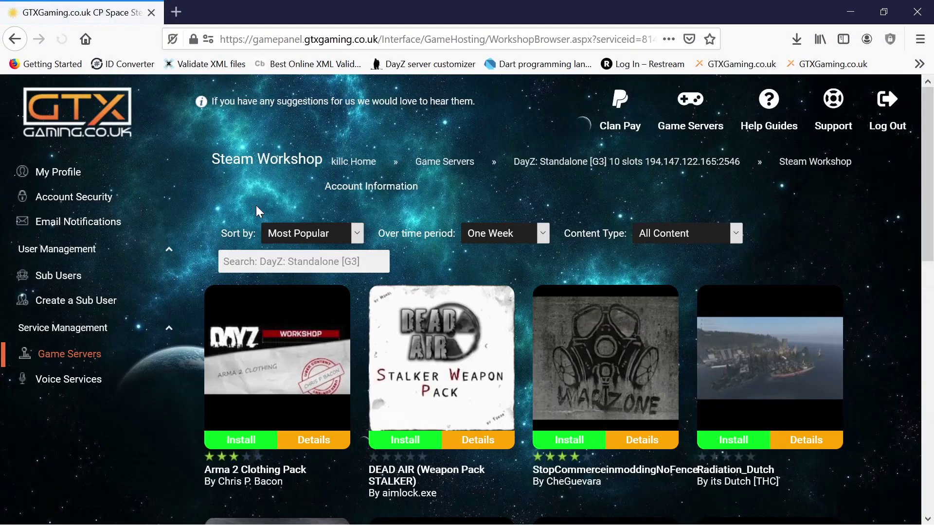
pyautogui.scroll(-5, 460, 385)
pyautogui.scroll(5, 462, 388)
# Search the workshop for 'mass', sort by Most Subscribed, and install Mass'sManyItemOverhaul
pyautogui.write('mass')
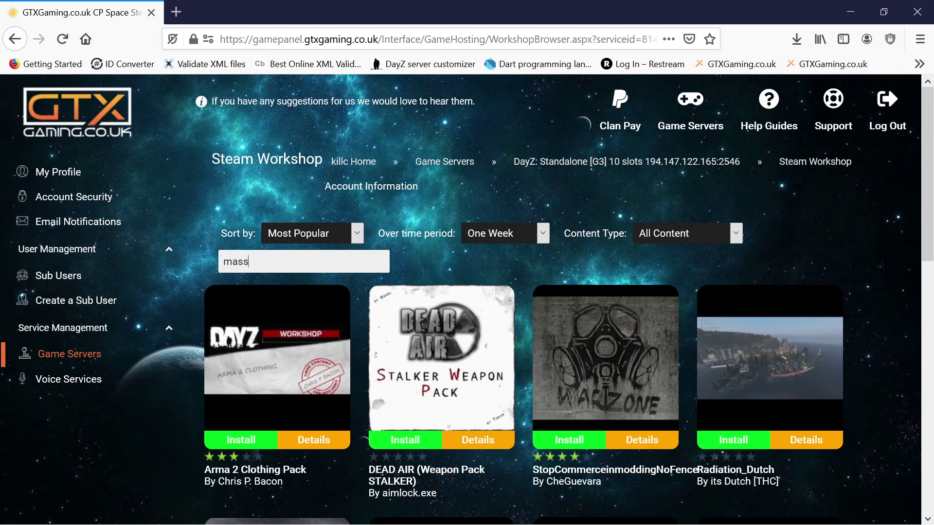
pyautogui.press('Return')
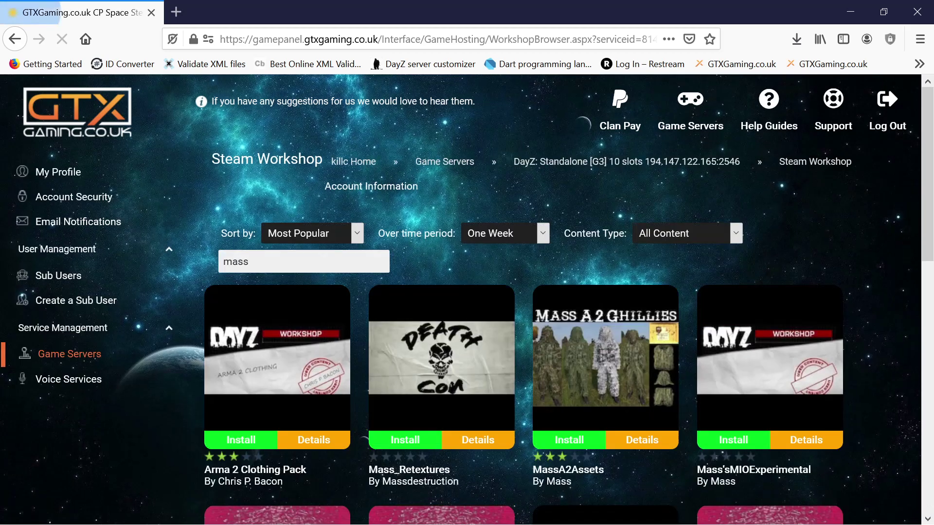
pyautogui.click(282, 229)
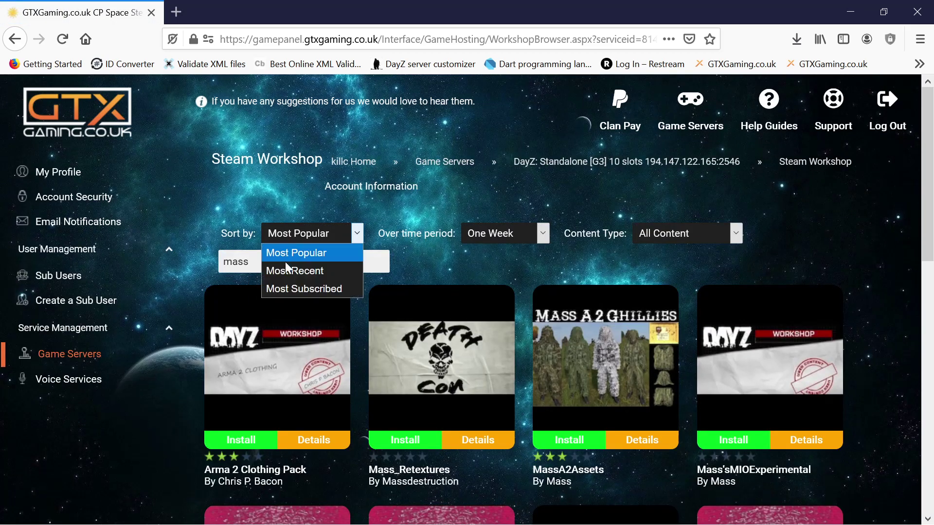
pyautogui.click(285, 285)
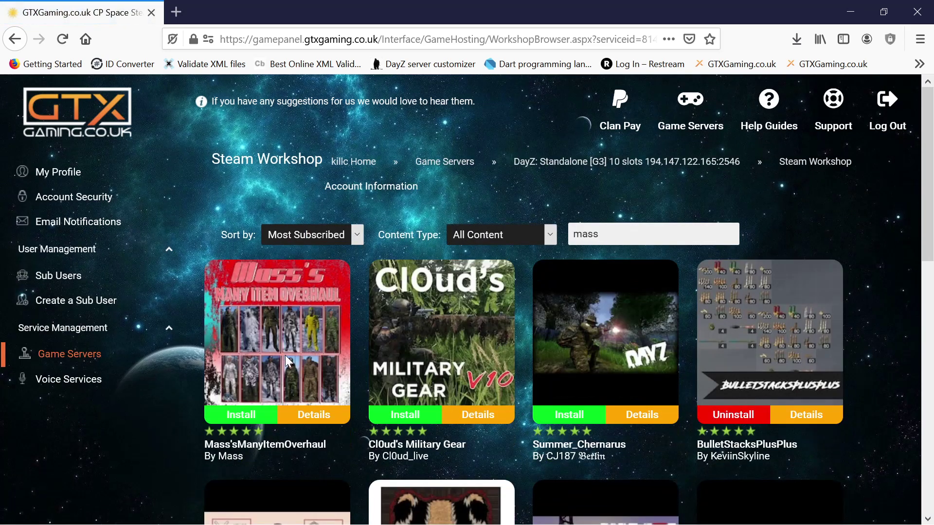
pyautogui.click(240, 417)
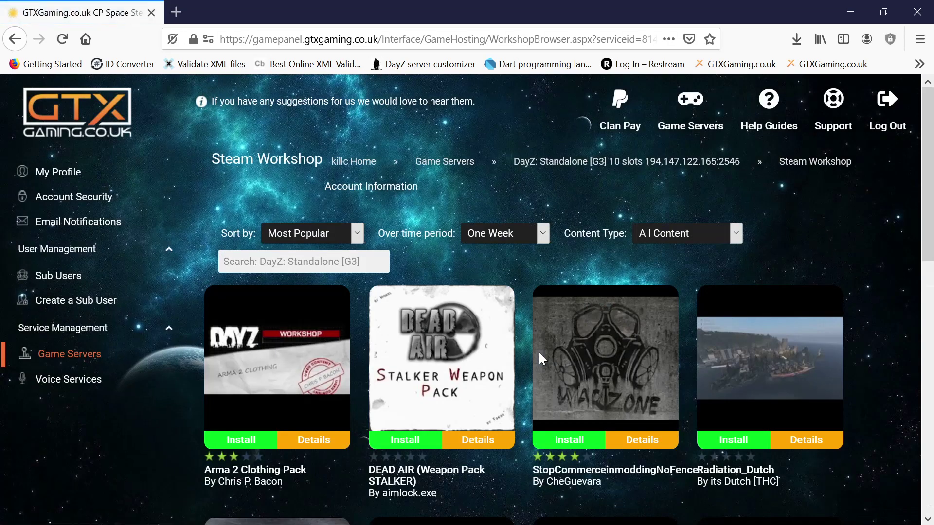
pyautogui.click(626, 160)
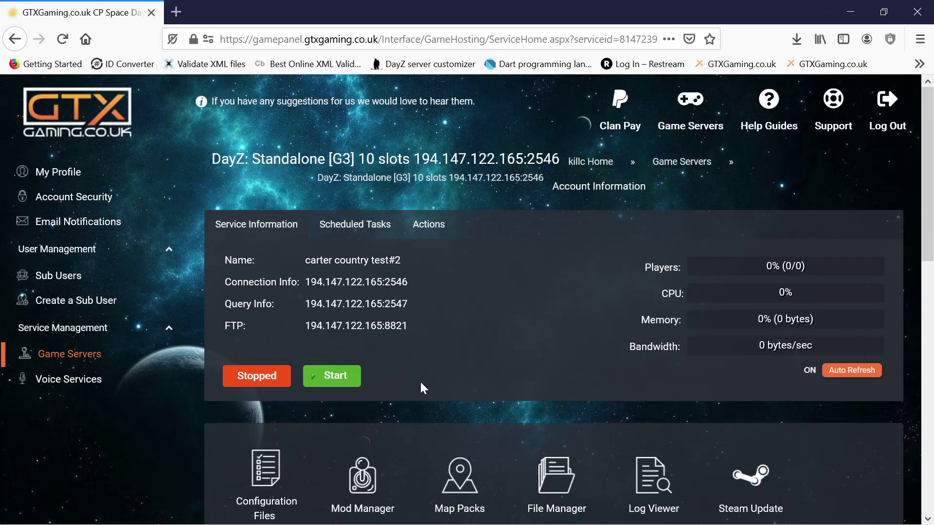
pyautogui.scroll(-3, 485, 314)
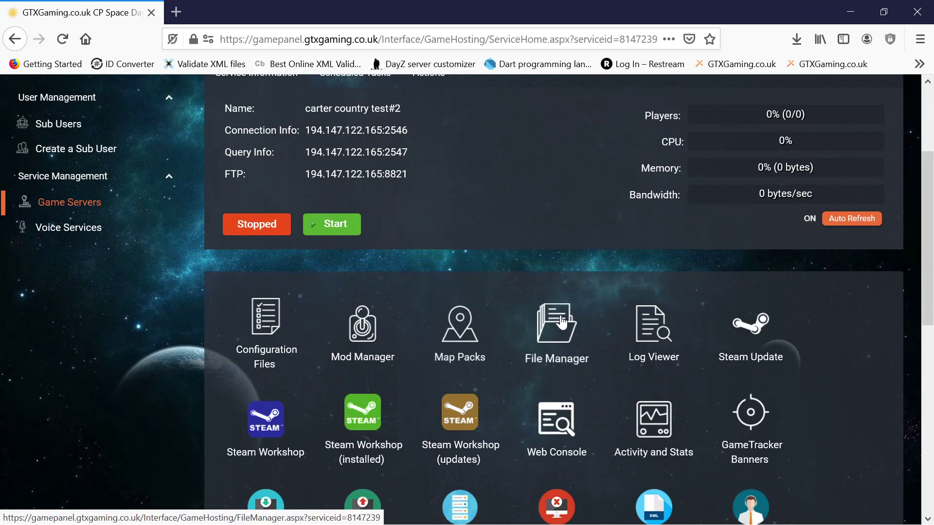
pyautogui.click(560, 321)
pyautogui.scroll(-9, 563, 315)
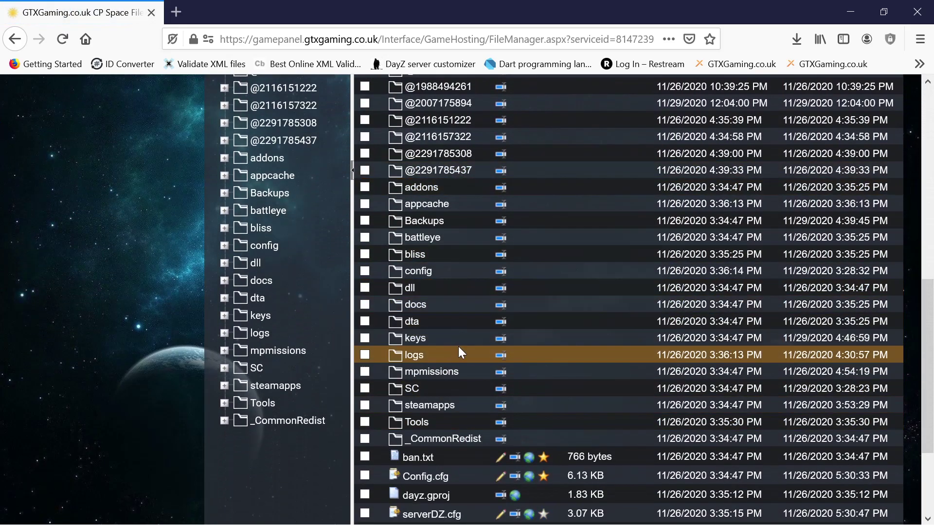
pyautogui.scroll(-3, 441, 346)
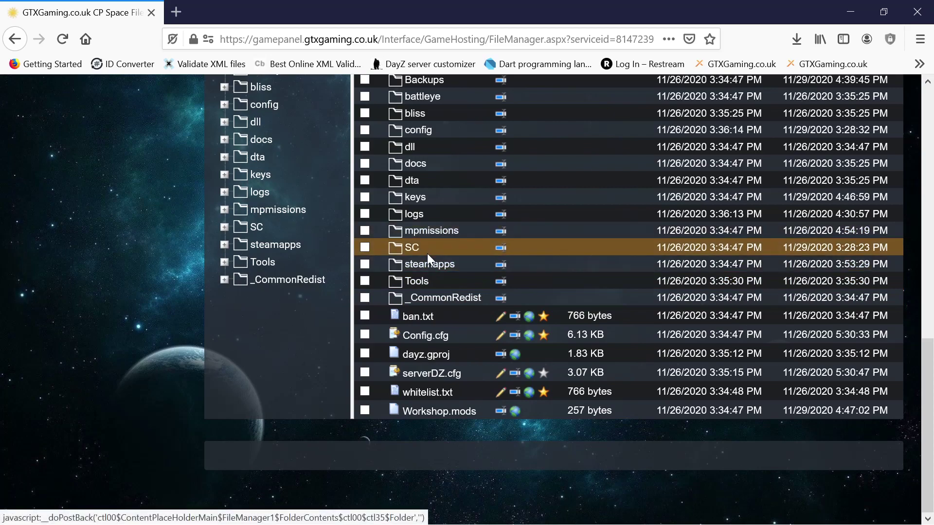
pyautogui.click(428, 233)
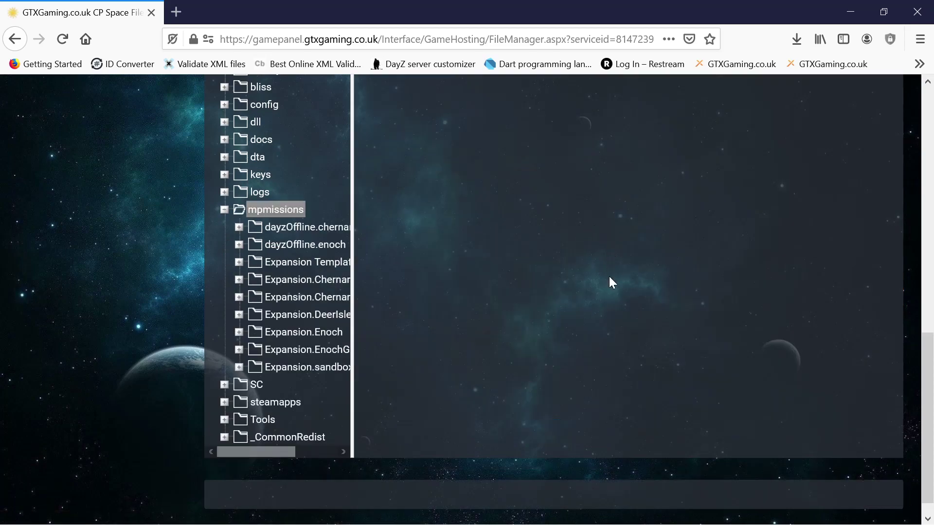
pyautogui.click(285, 282)
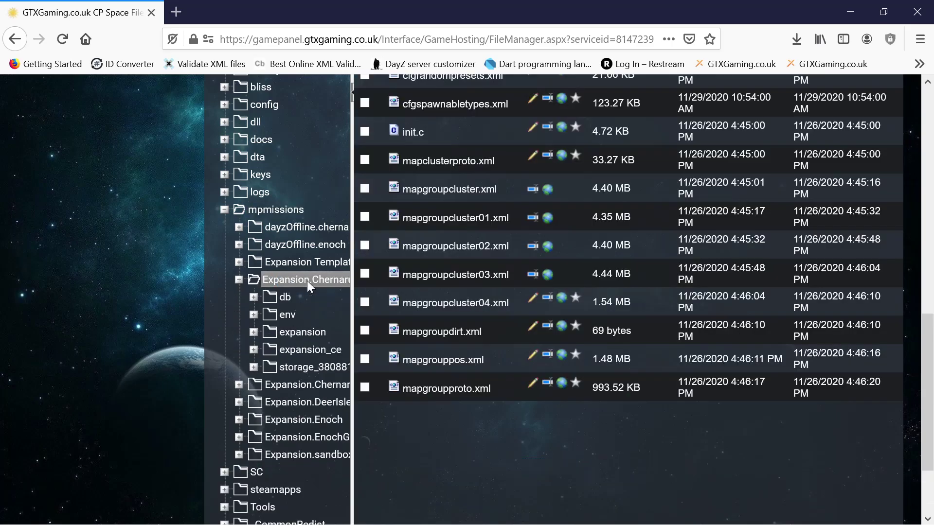
pyautogui.scroll(10, 487, 279)
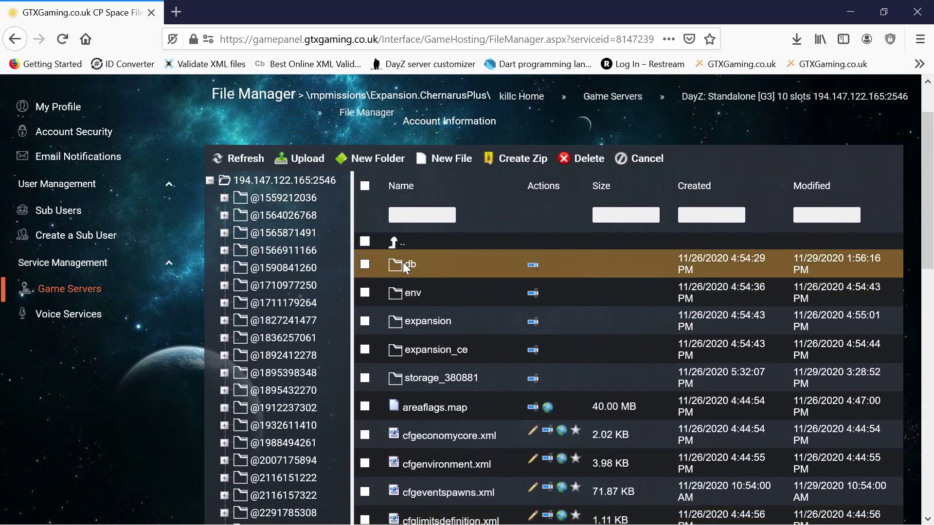
pyautogui.click(404, 263)
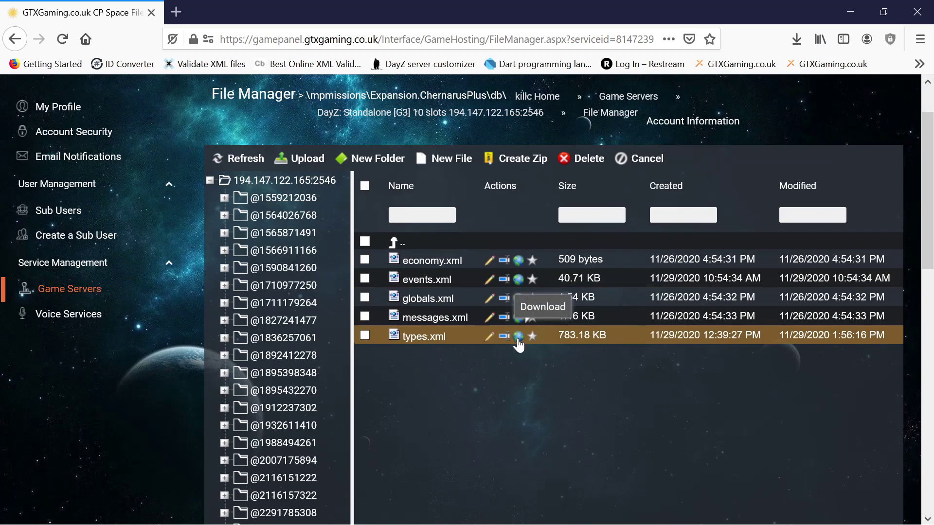
pyautogui.click(396, 243)
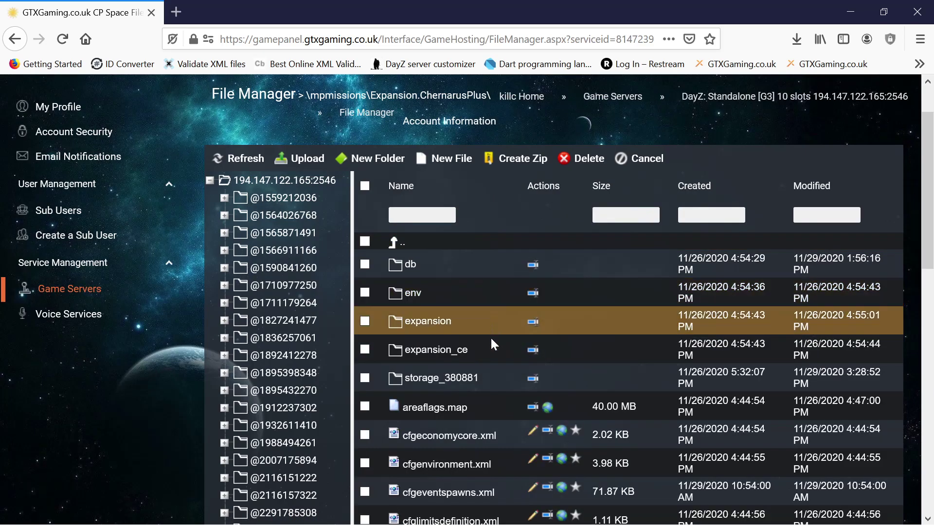
pyautogui.scroll(-5, 491, 336)
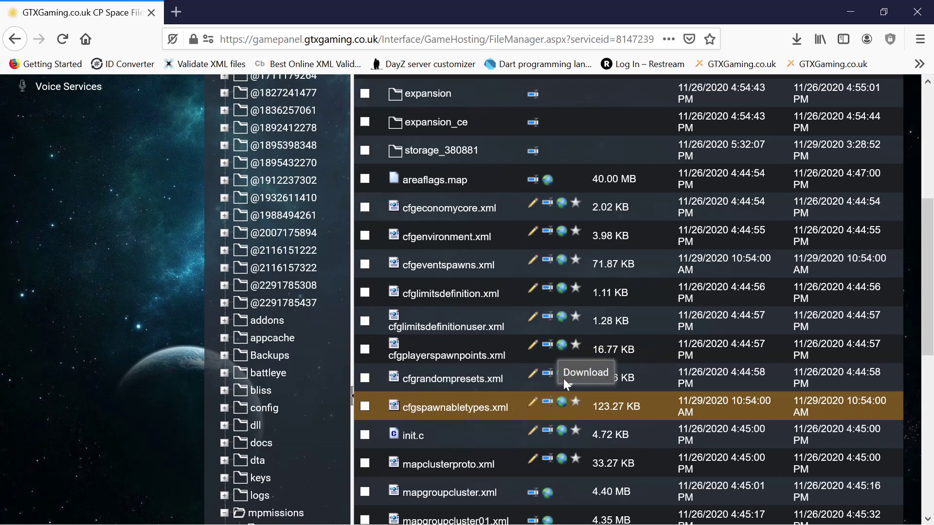
pyautogui.scroll(6, 553, 312)
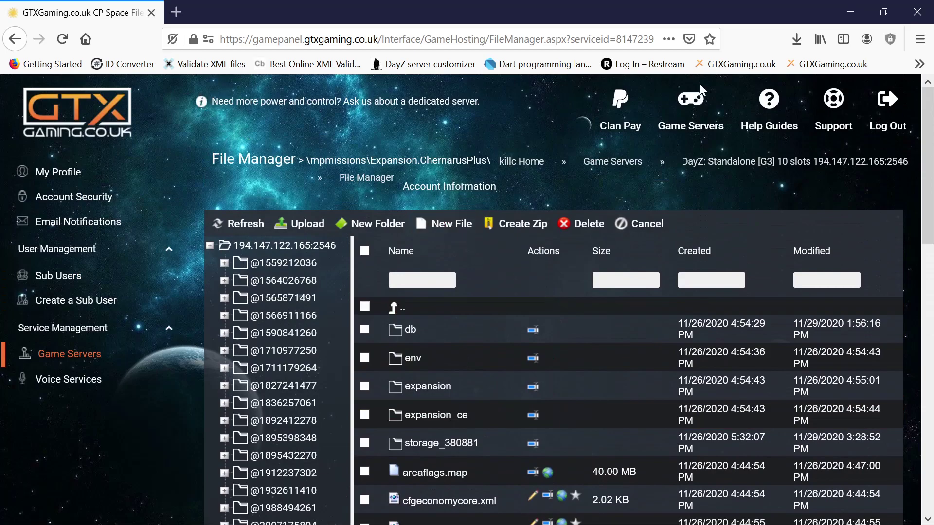
pyautogui.click(729, 161)
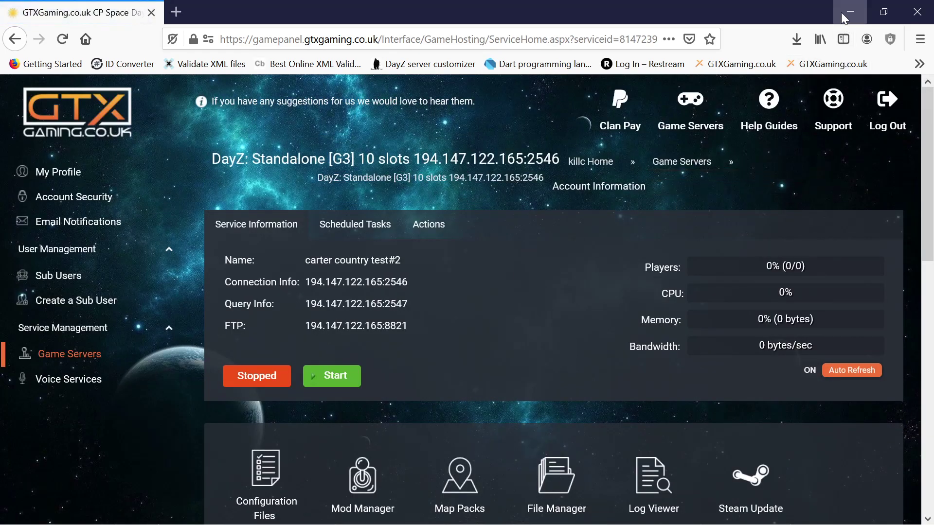
# Minimise the browser and bring up the servers and !Workshop File Explorer windows
pyautogui.click(850, 12)
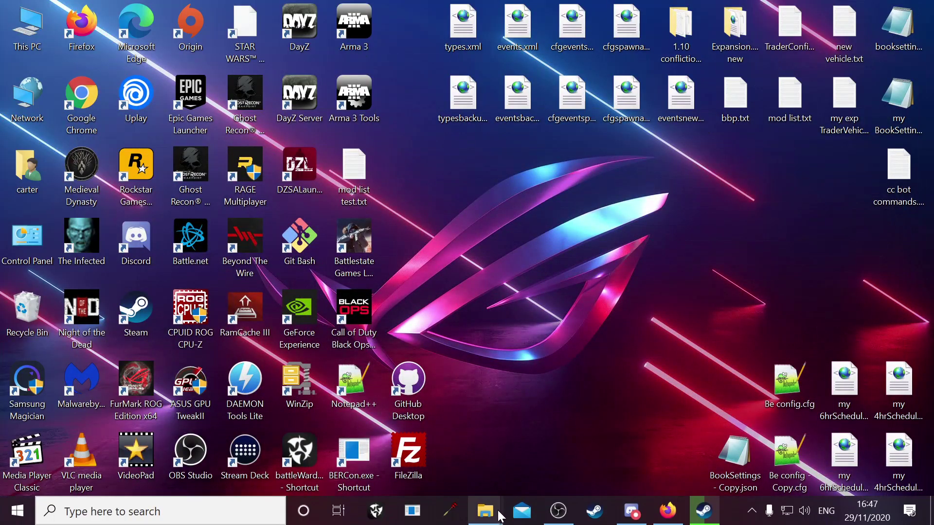
pyautogui.moveTo(490, 519)
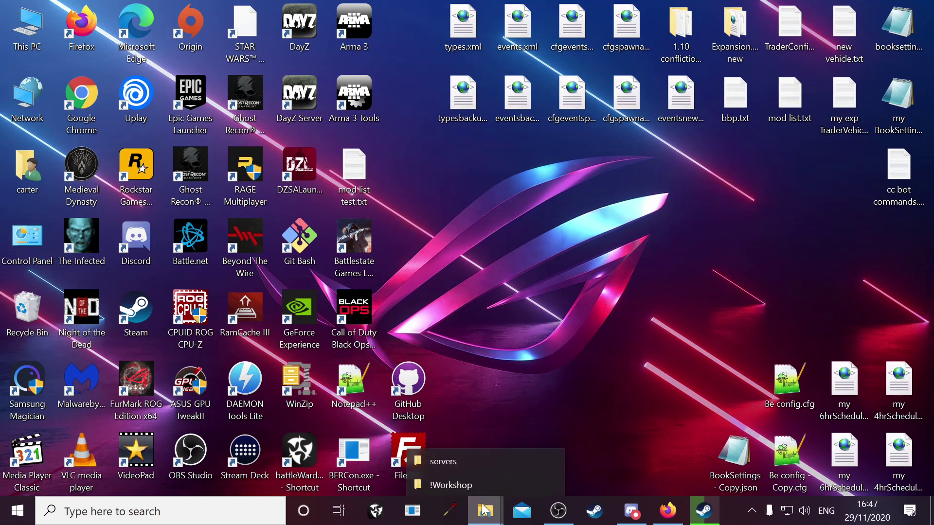
pyautogui.click(463, 460)
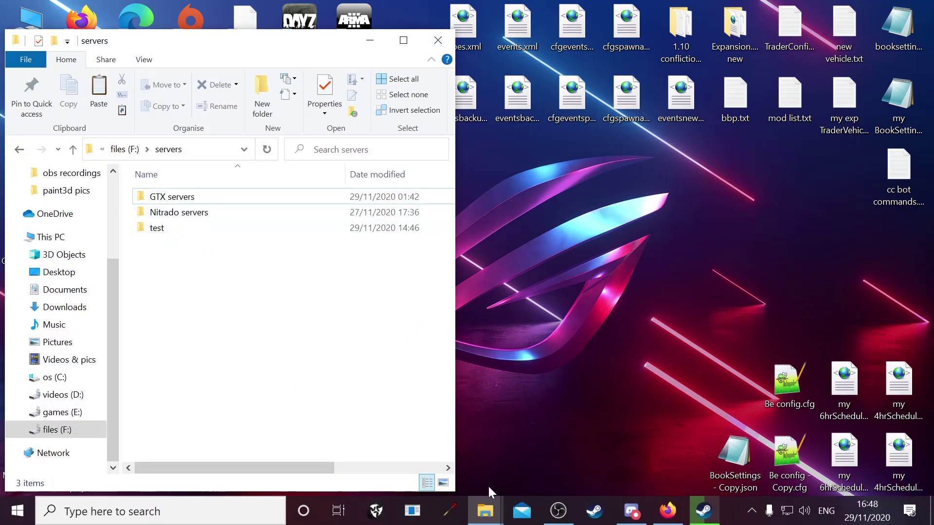
pyautogui.moveTo(486, 521)
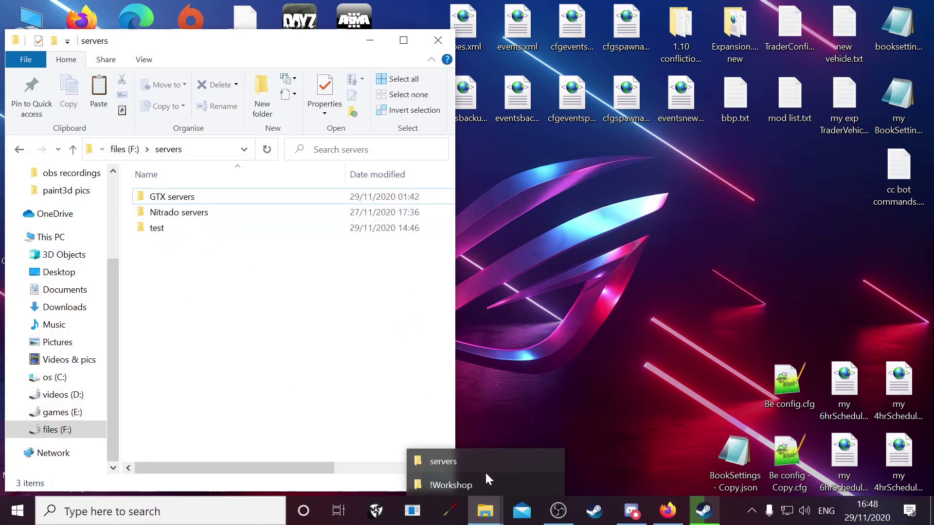
pyautogui.click(486, 483)
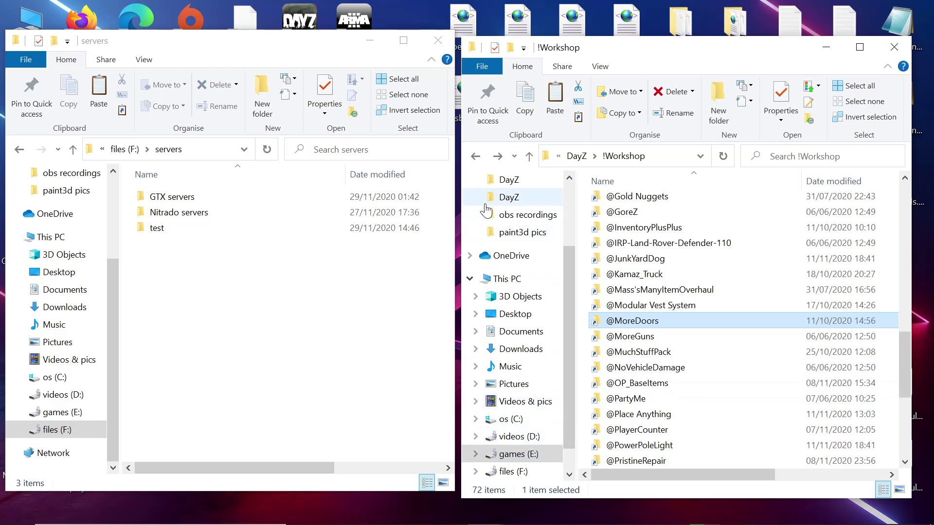
# Move the right window up from !Workshop to games (E:), then back to Quick access
pyautogui.scroll(-2, 509, 433)
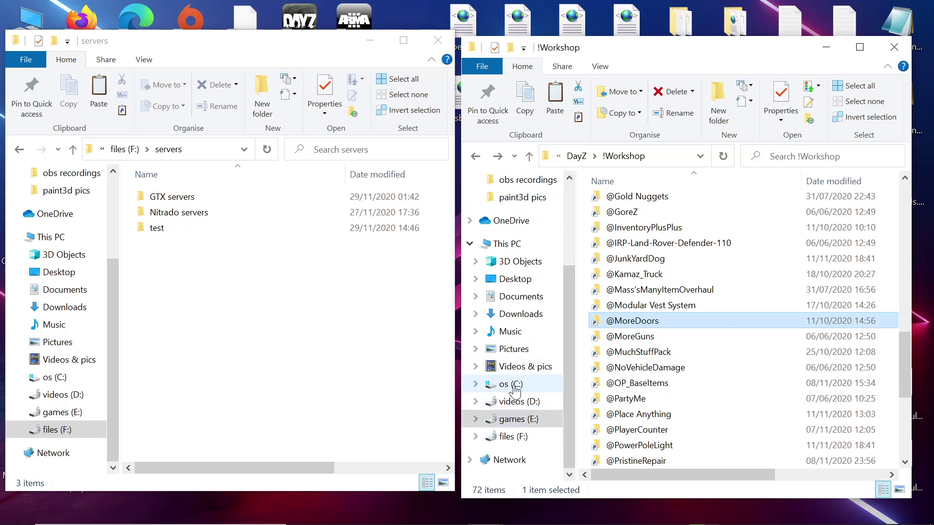
pyautogui.hotkey('alt', 'Up')
pyautogui.hotkey('alt', 'Up')
pyautogui.hotkey('alt', 'Up')
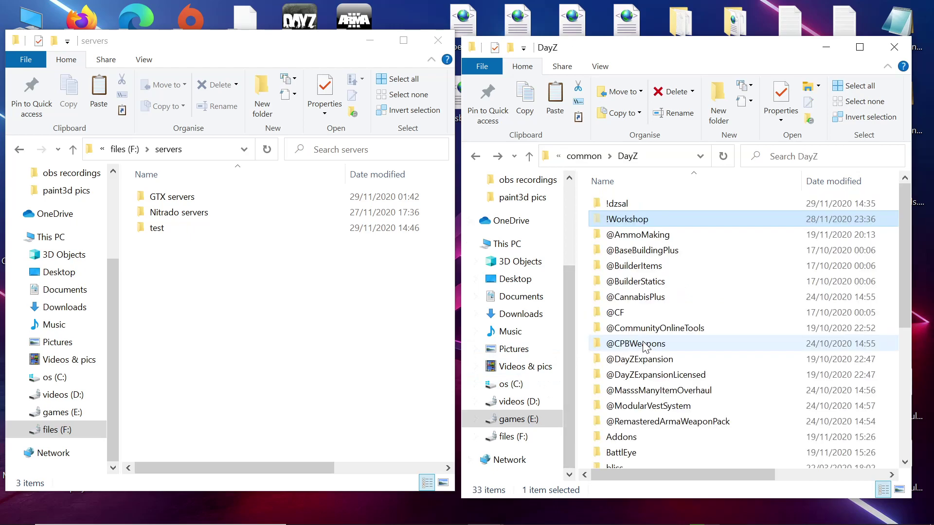
pyautogui.hotkey('alt', 'Up')
pyautogui.hotkey('alt', 'Up')
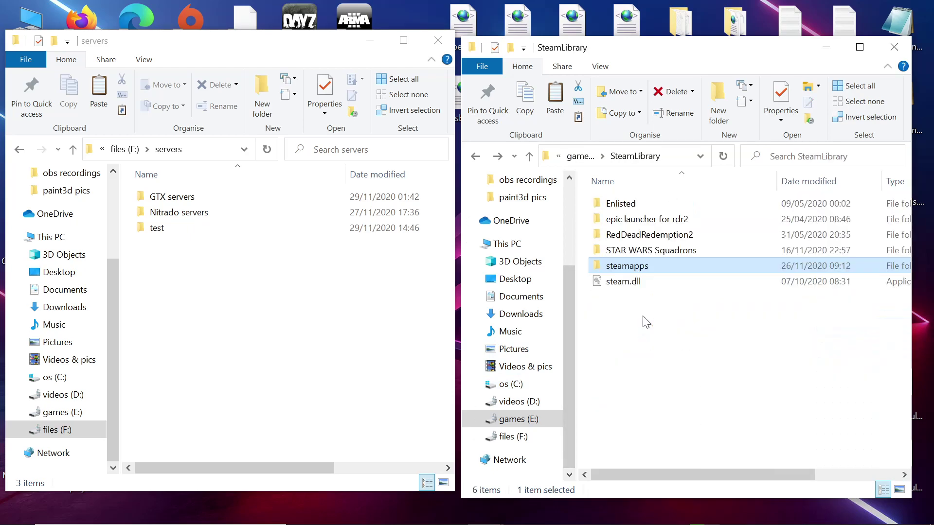
pyautogui.hotkey('alt', 'Left')
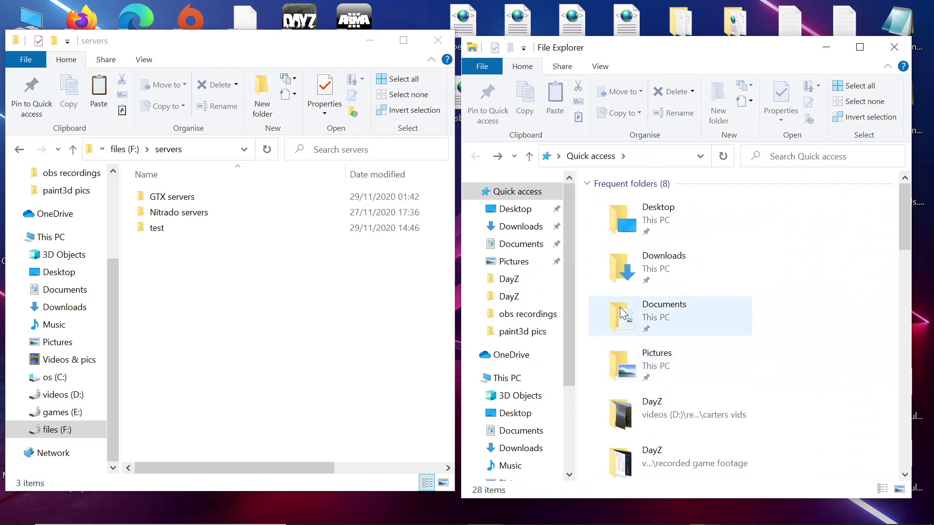
pyautogui.scroll(-1, 515, 455)
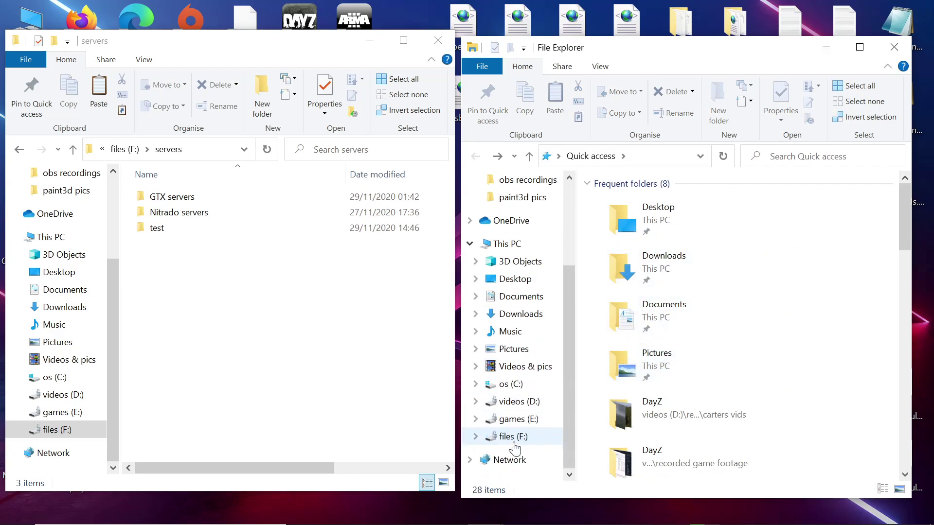
# Browse games (E:) to SteamLibrary\steamapps\common\DayZ\!Workshop in the right window
pyautogui.click(513, 420)
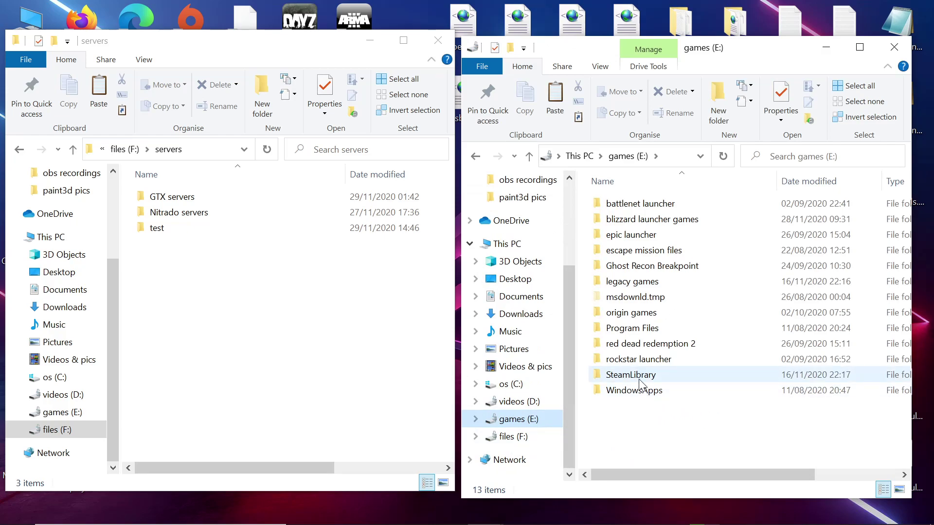
pyautogui.doubleClick(640, 385)
pyautogui.click(609, 269)
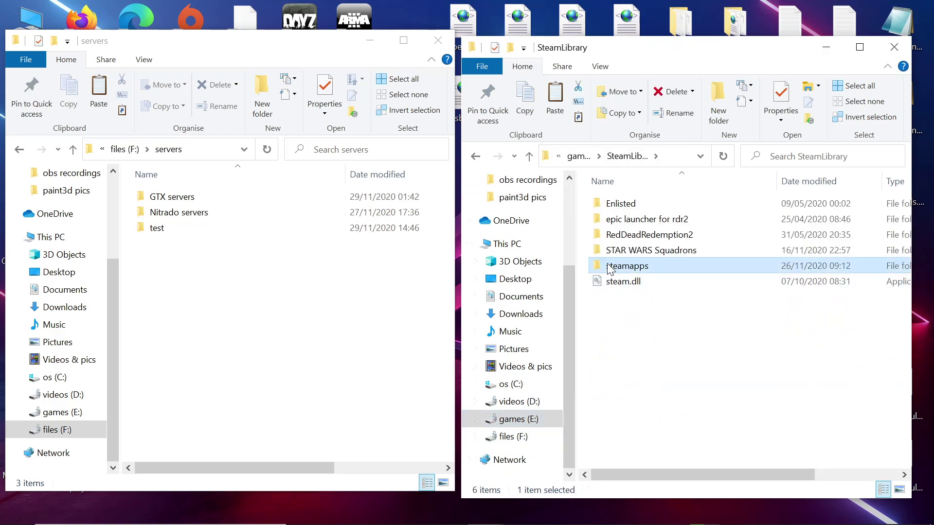
pyautogui.doubleClick(610, 267)
pyautogui.doubleClick(622, 219)
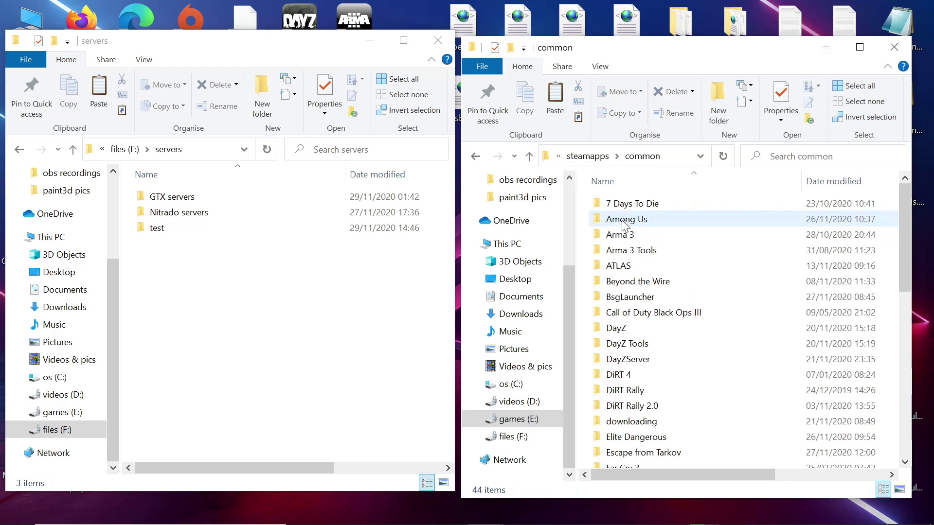
pyautogui.doubleClick(619, 328)
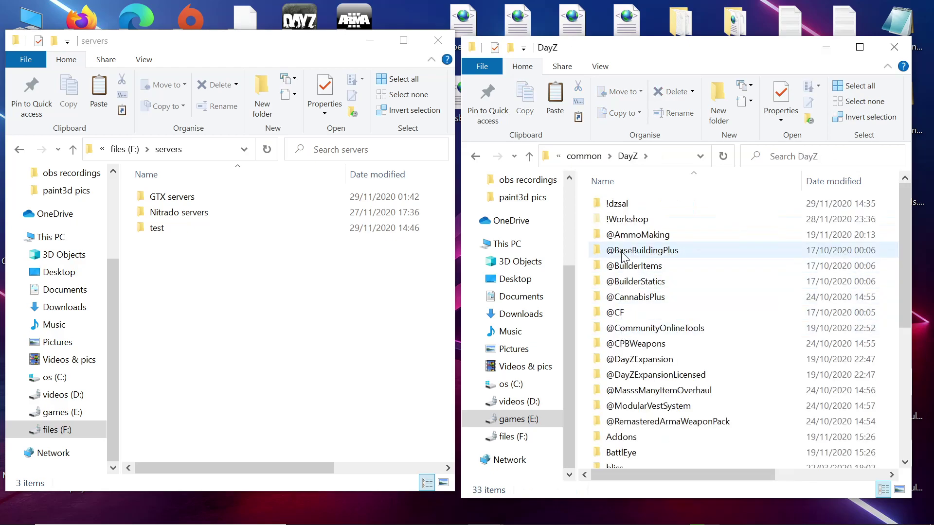
pyautogui.doubleClick(623, 219)
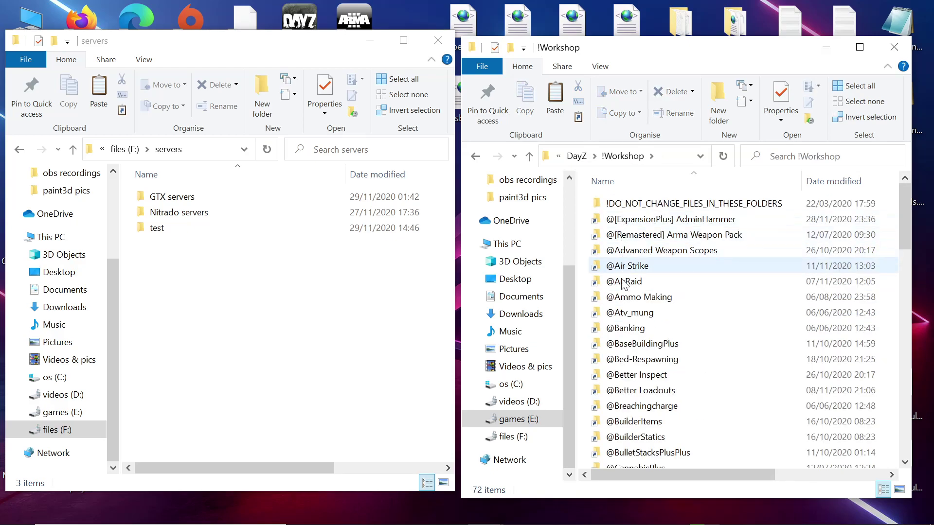
pyautogui.scroll(-3, 642, 397)
pyautogui.scroll(3, 643, 394)
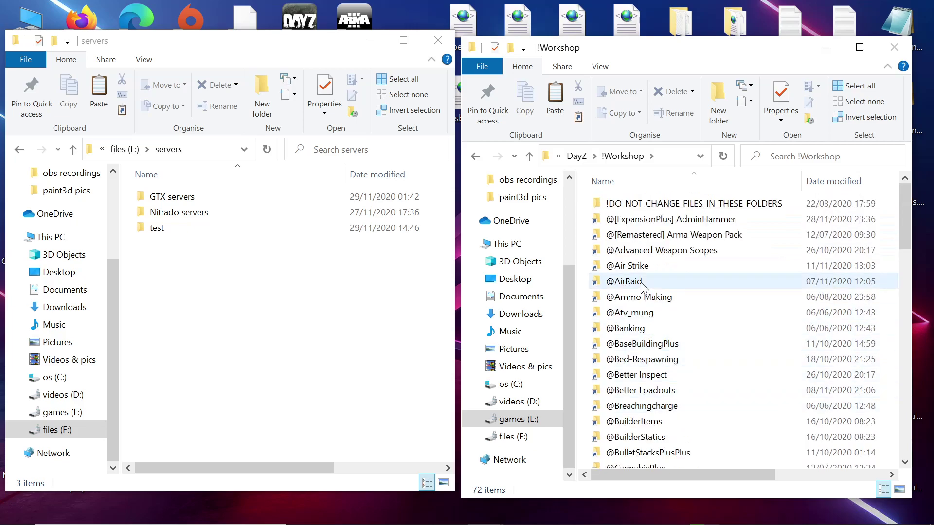
pyautogui.scroll(-4, 642, 306)
pyautogui.scroll(-12, 642, 307)
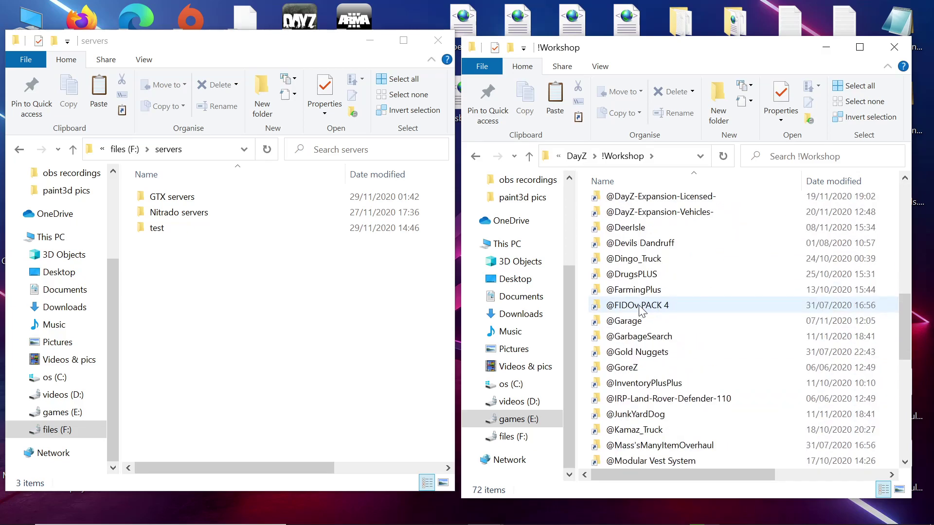
pyautogui.scroll(-2, 640, 309)
pyautogui.scroll(3, 641, 311)
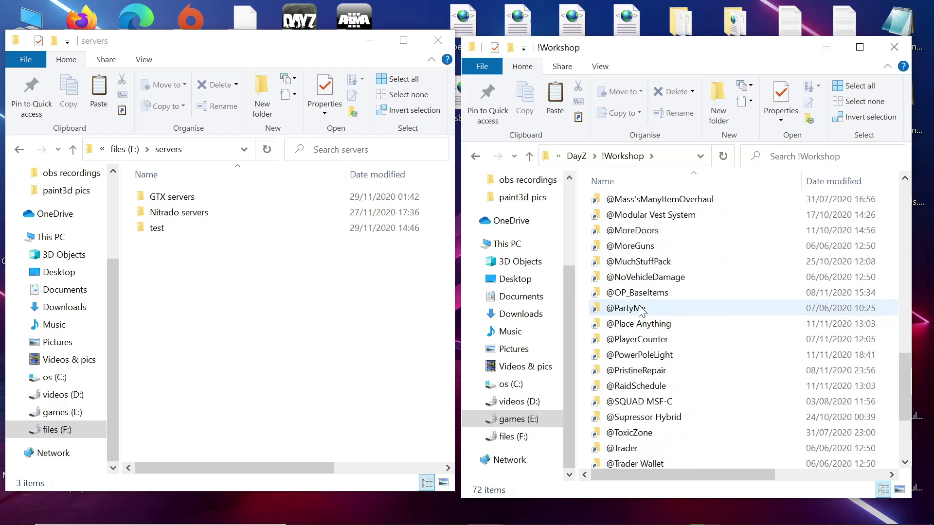
pyautogui.scroll(1, 642, 265)
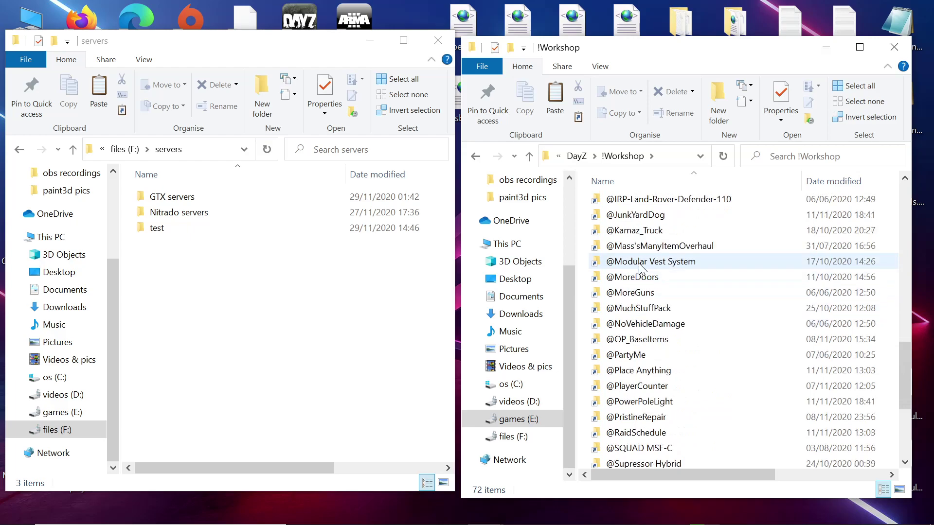
pyautogui.doubleClick(641, 246)
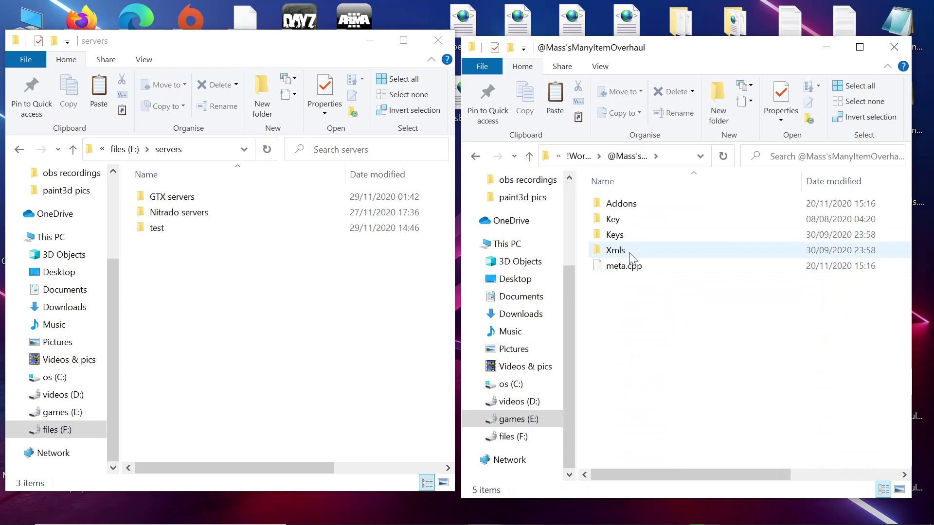
pyautogui.doubleClick(629, 250)
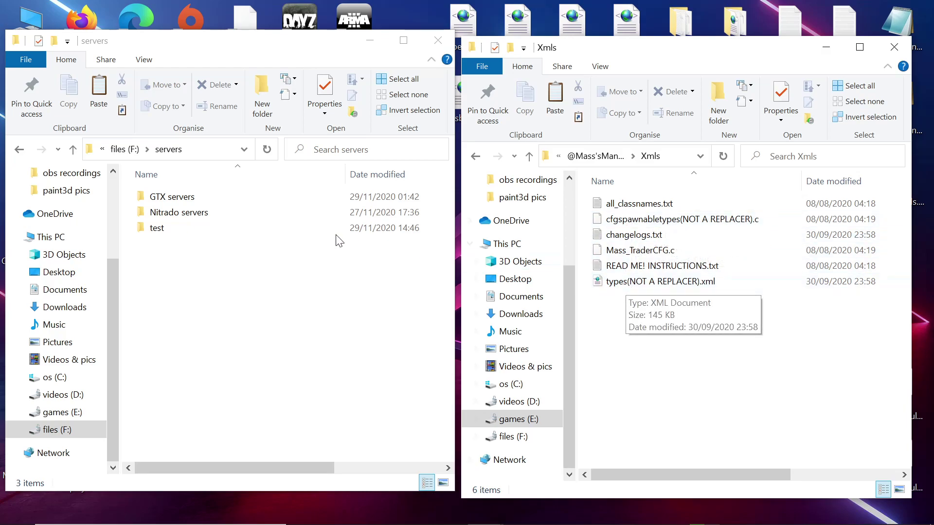
pyautogui.doubleClick(193, 238)
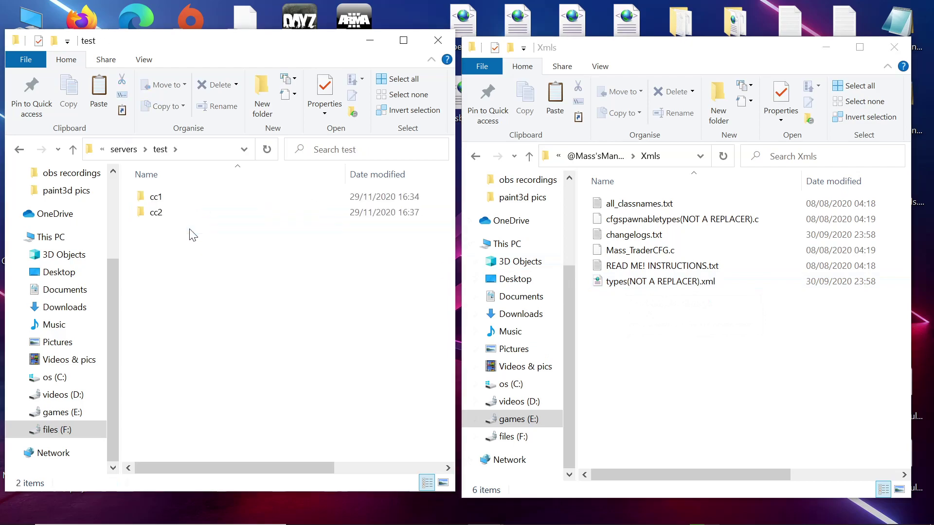
pyautogui.doubleClick(178, 213)
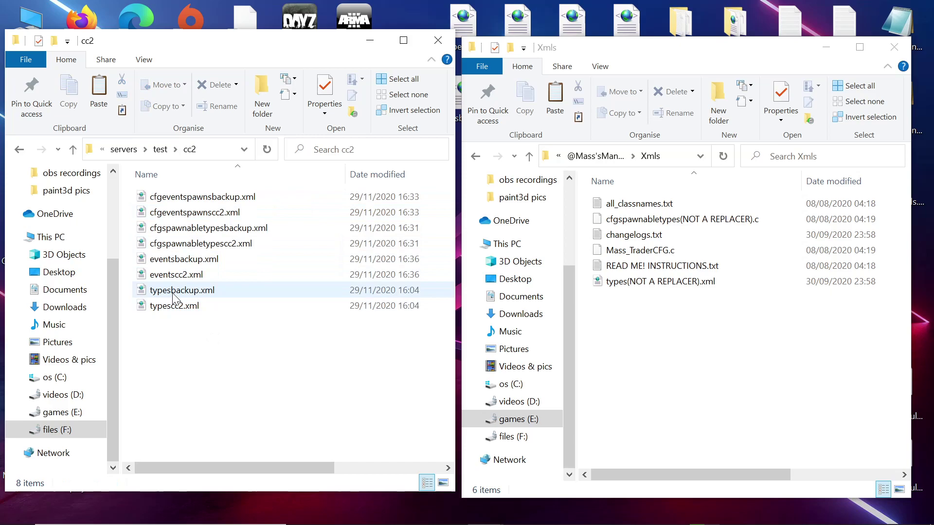
# Open typescc2.xml, then the mod's types(NOT A REPLACER).xml, each via Edit with Notepad++
pyautogui.rightClick(176, 313)
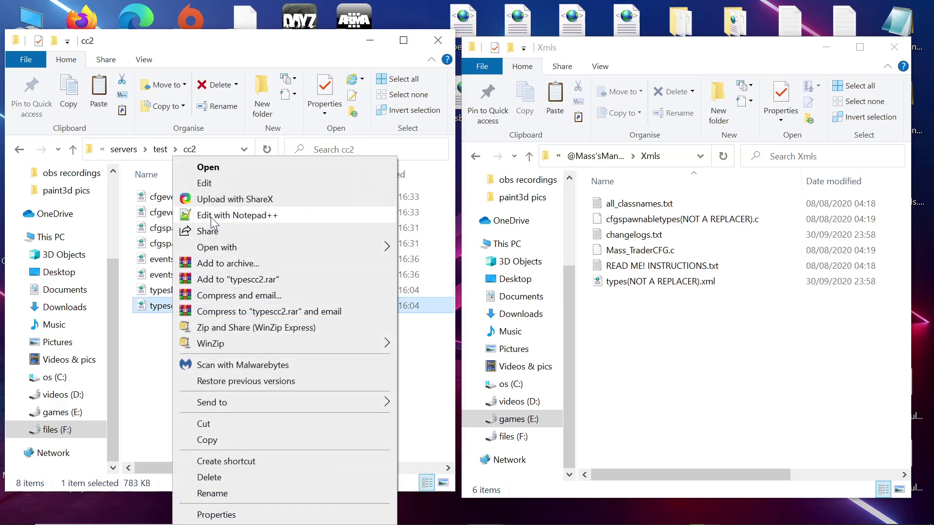
pyautogui.click(212, 215)
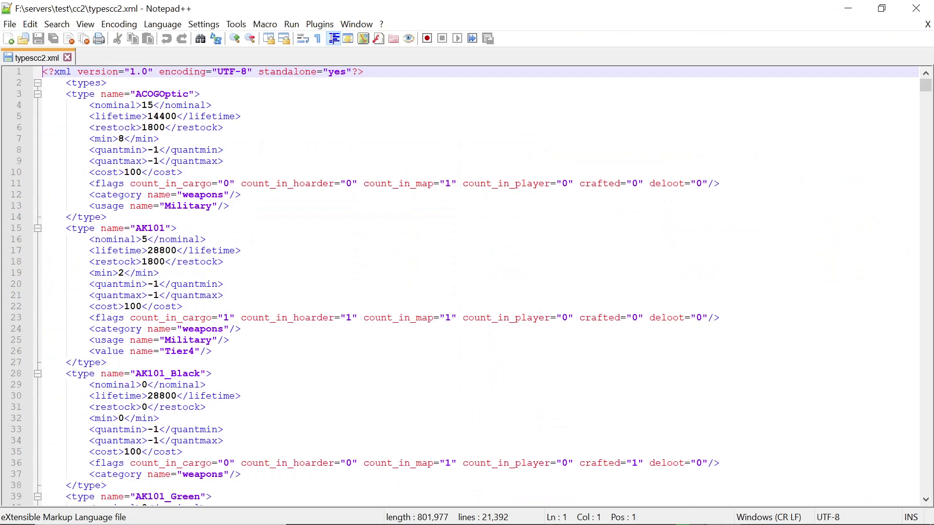
pyautogui.click(849, 8)
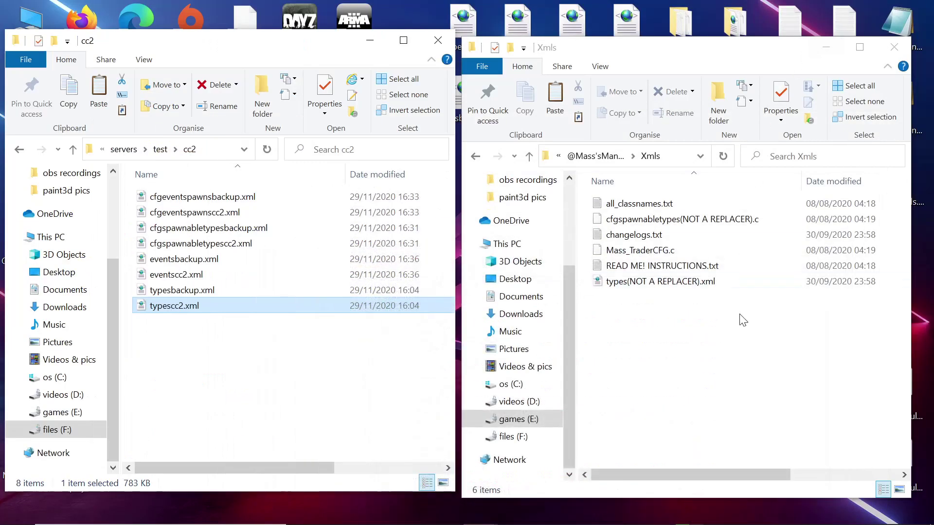
pyautogui.click(635, 284)
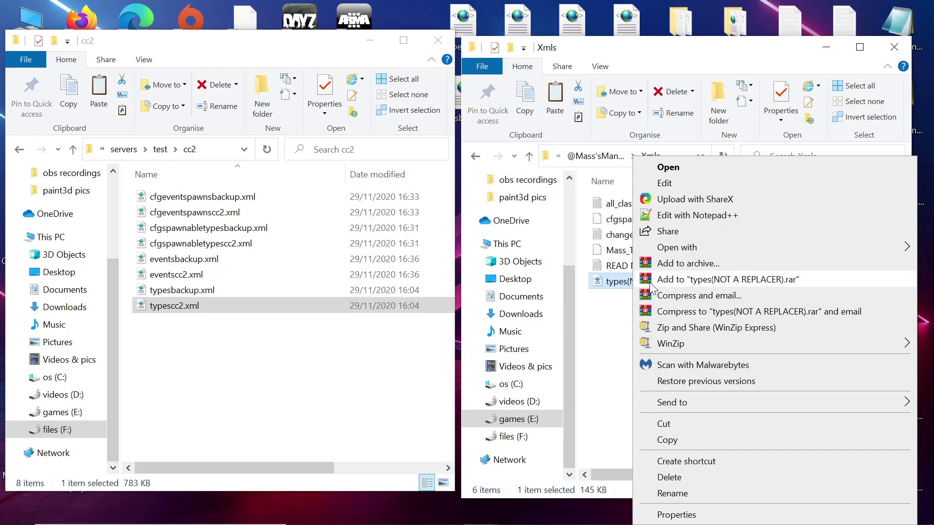
pyautogui.rightClick(635, 286)
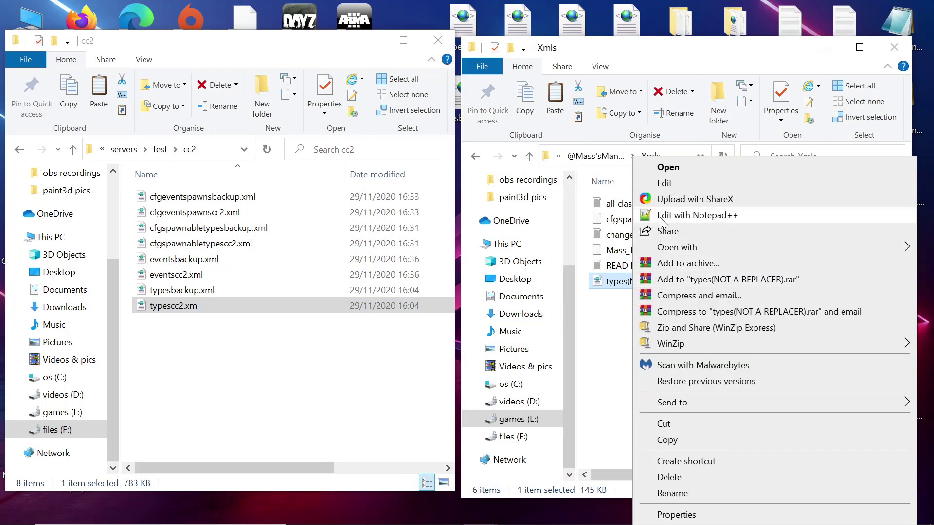
pyautogui.click(662, 221)
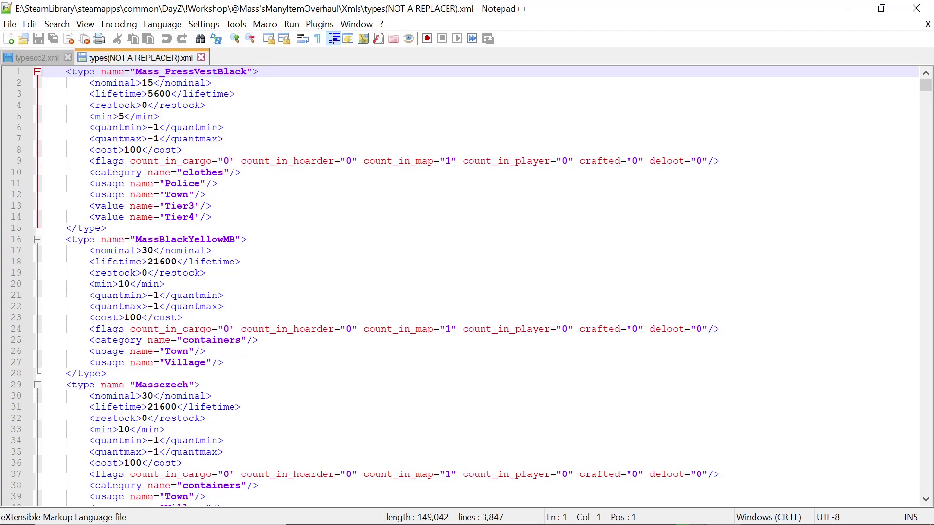
# Select all of types(NOT A REPLACER).xml through the MassRagShoesB entry and copy it
pyautogui.hotkey('shift', 'Right')
pyautogui.hotkey('shift', 'Right')
pyautogui.hotkey('shift', 'Right')
pyautogui.hotkey('shift', 'Right')
pyautogui.hotkey('shift', 'Right')
pyautogui.hotkey('shift', 'Right')
pyautogui.hotkey('shift', 'Right')
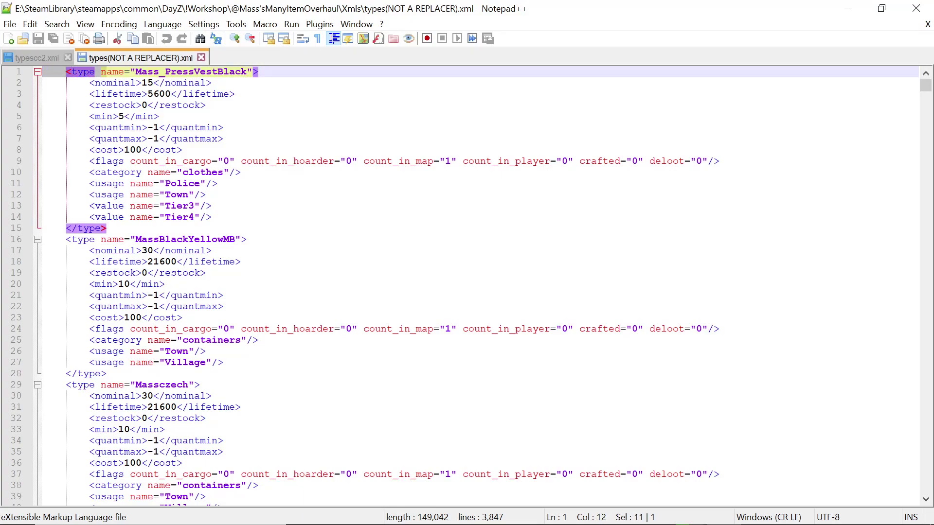
pyautogui.hotkey('shift', 'Down')
pyautogui.hotkey('shift', 'Down')
pyautogui.hotkey('shift', 'Down')
pyautogui.hotkey('shift', 'Down')
pyautogui.hotkey('shift', 'Down')
pyautogui.hotkey('shift', 'Down')
pyautogui.hotkey('shift', 'Down')
pyautogui.hotkey('shift', 'Down')
pyautogui.hotkey('shift', 'Down')
pyautogui.hotkey('shift', 'Down')
pyautogui.hotkey('shift', 'Down')
pyautogui.hotkey('shift', 'Down')
pyautogui.hotkey('shift', 'Down')
pyautogui.hotkey('shift', 'Down')
pyautogui.hotkey('shift', 'Down')
pyautogui.hotkey('shift', 'Down')
pyautogui.hotkey('shift', 'Down')
pyautogui.hotkey('shift', 'Down')
pyautogui.hotkey('shift', 'Down')
pyautogui.hotkey('shift', 'Down')
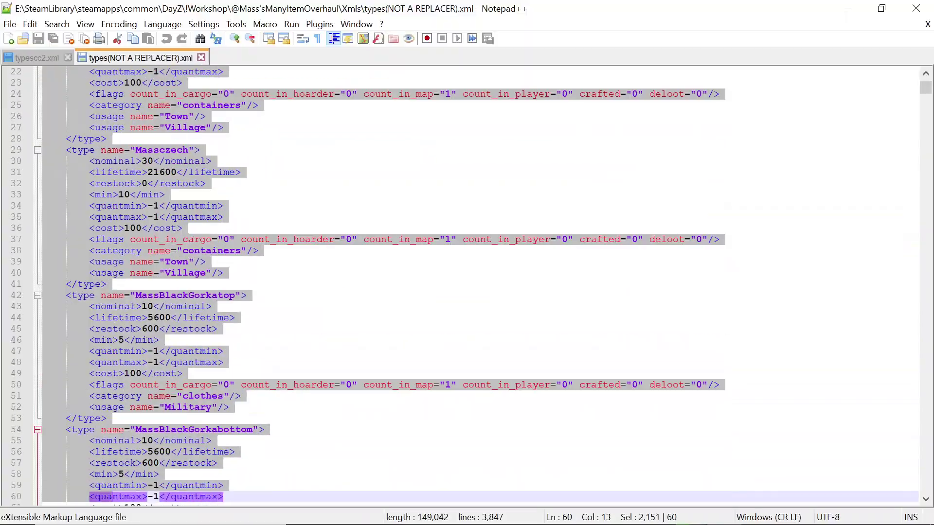
pyautogui.hotkey('shift', 'Down')
pyautogui.hotkey('shift', 'Down')
pyautogui.hotkey('shift', 'Down')
pyautogui.hotkey('shift', 'Down')
pyautogui.hotkey('shift', 'Down')
pyautogui.hotkey('shift', 'Down')
pyautogui.hotkey('shift', 'Down')
pyautogui.hotkey('shift', 'Down')
pyautogui.hotkey('shift', 'Down')
pyautogui.hotkey('shift', 'Down')
pyautogui.hotkey('shift', 'Down')
pyautogui.hotkey('shift', 'Down')
pyautogui.hotkey('shift', 'Down')
pyautogui.hotkey('shift', 'Down')
pyautogui.hotkey('shift', 'Down')
pyautogui.hotkey('shift', 'Down')
pyautogui.hotkey('shift', 'Down')
pyautogui.hotkey('shift', 'Down')
pyautogui.hotkey('shift', 'Down')
pyautogui.hotkey('shift', 'Down')
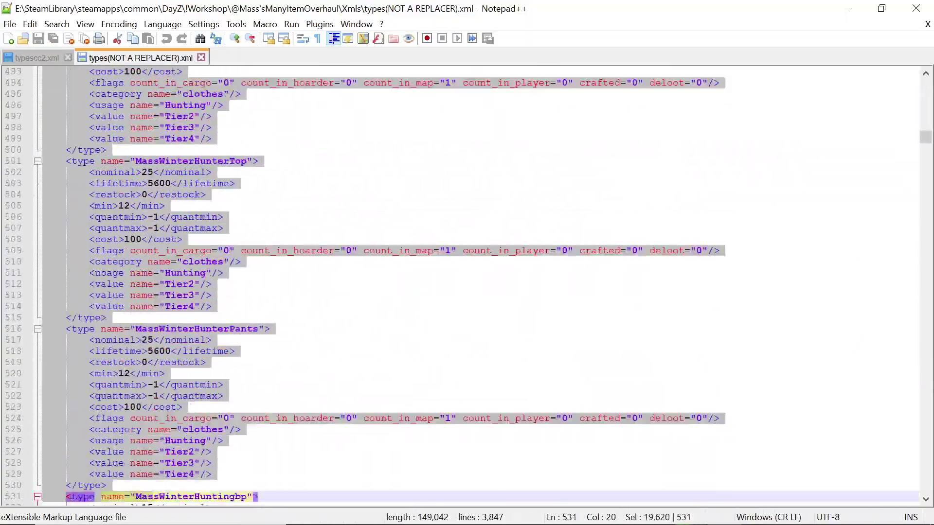
pyautogui.hotkey('shift', 'Down')
pyautogui.hotkey('shift', 'Down')
pyautogui.hotkey('shift', 'Down')
pyautogui.hotkey('shift', 'Down')
pyautogui.hotkey('shift', 'Down')
pyautogui.hotkey('shift', 'Down')
pyautogui.hotkey('shift', 'Down')
pyautogui.hotkey('shift', 'Down')
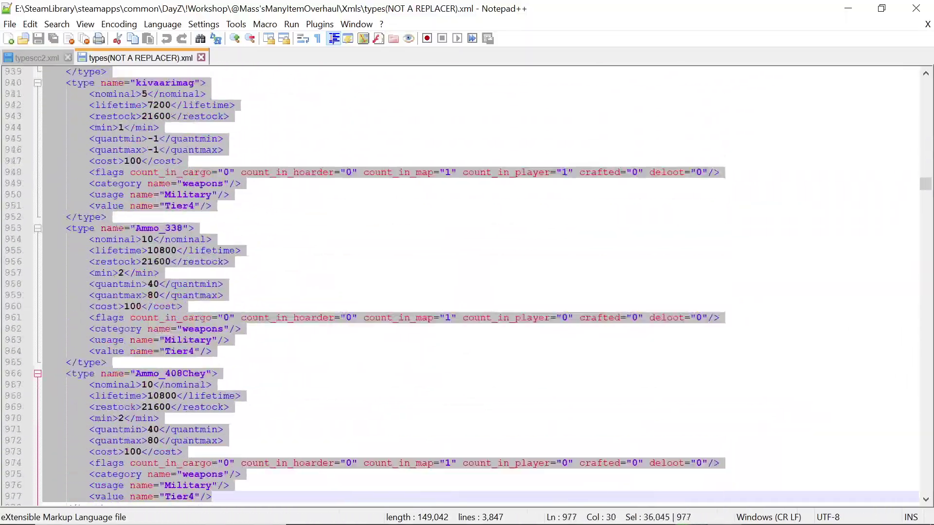
pyautogui.hotkey('shift', 'Down')
pyautogui.hotkey('shift', 'Down')
pyautogui.hotkey('shift', 'Down')
pyautogui.hotkey('shift', 'Down')
pyautogui.hotkey('shift', 'Down')
pyautogui.hotkey('shift', 'Down')
pyautogui.hotkey('shift', 'Down')
pyautogui.hotkey('shift', 'Down')
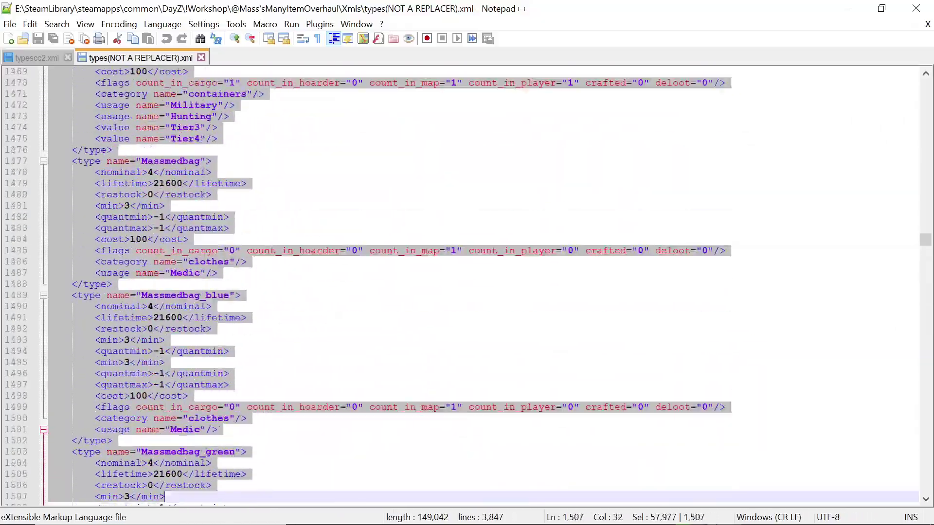
pyautogui.hotkey('shift', 'Down')
pyautogui.hotkey('shift', 'Down')
pyautogui.hotkey('shift', 'Down')
pyautogui.hotkey('shift', 'Down')
pyautogui.hotkey('shift', 'Down')
pyautogui.hotkey('shift', 'Down')
pyautogui.hotkey('shift', 'Down')
pyautogui.hotkey('shift', 'Down')
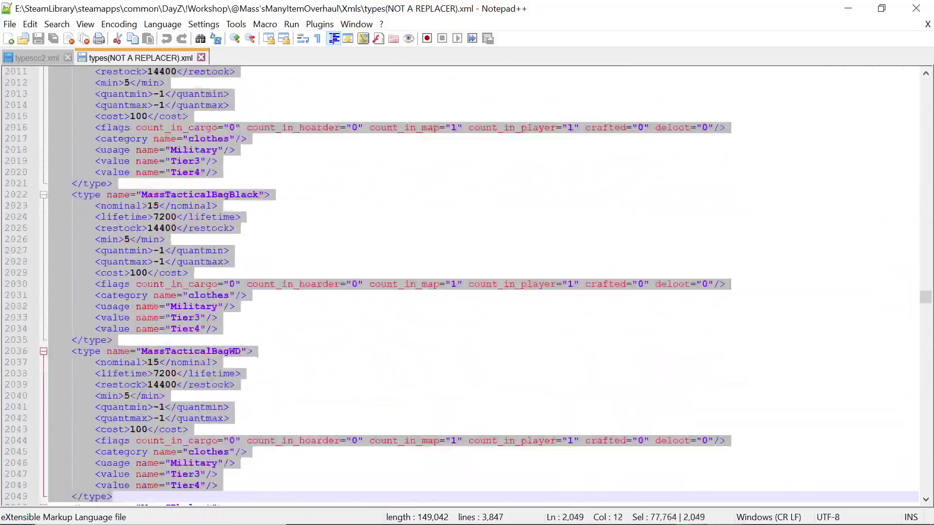
pyautogui.hotkey('shift', 'Down')
pyautogui.hotkey('shift', 'Down')
pyautogui.hotkey('shift', 'Down')
pyautogui.hotkey('shift', 'Down')
pyautogui.hotkey('shift', 'Down')
pyautogui.hotkey('shift', 'Down')
pyautogui.hotkey('shift', 'Down')
pyautogui.hotkey('shift', 'Down')
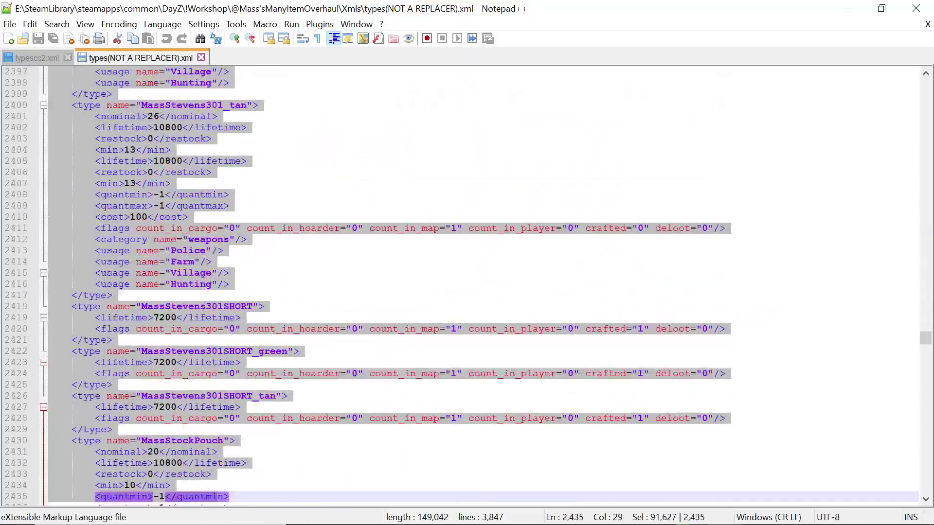
pyautogui.hotkey('shift', 'Down')
pyautogui.hotkey('shift', 'Down')
pyautogui.hotkey('shift', 'Down')
pyautogui.hotkey('shift', 'Down')
pyautogui.hotkey('shift', 'Down')
pyautogui.hotkey('shift', 'Down')
pyautogui.hotkey('shift', 'Down')
pyautogui.hotkey('shift', 'Down')
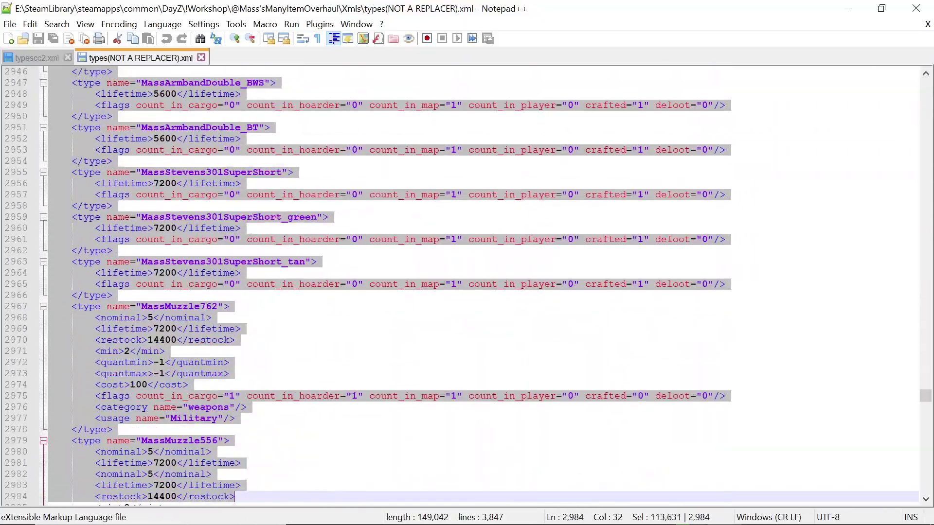
pyautogui.hotkey('shift', 'Down')
pyautogui.hotkey('shift', 'Down')
pyautogui.hotkey('shift', 'Down')
pyautogui.hotkey('shift', 'Down')
pyautogui.hotkey('shift', 'Down')
pyautogui.hotkey('shift', 'Down')
pyautogui.hotkey('shift', 'Down')
pyautogui.hotkey('shift', 'Down')
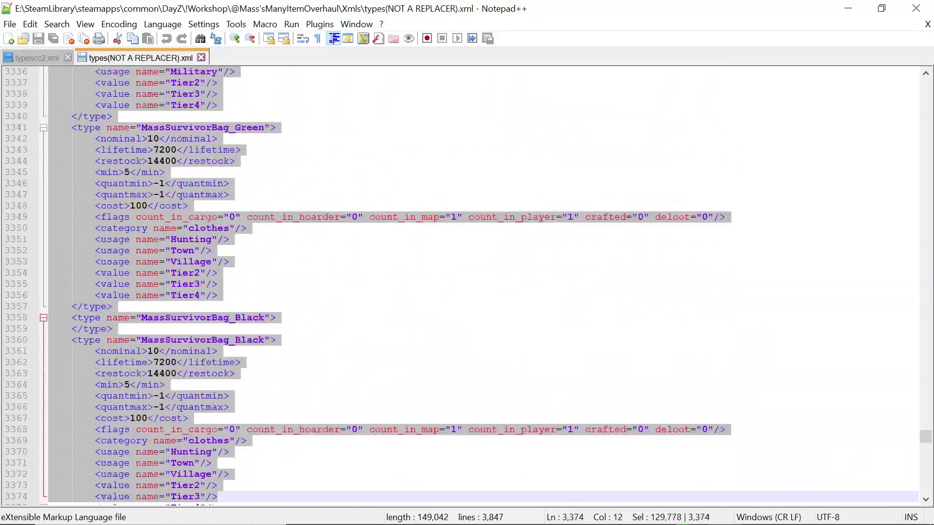
pyautogui.hotkey('shift', 'Down')
pyautogui.hotkey('shift', 'Down')
pyautogui.hotkey('shift', 'Down')
pyautogui.hotkey('shift', 'Down')
pyautogui.hotkey('shift', 'Down')
pyautogui.hotkey('shift', 'Down')
pyautogui.hotkey('shift', 'Down')
pyautogui.hotkey('shift', 'Down')
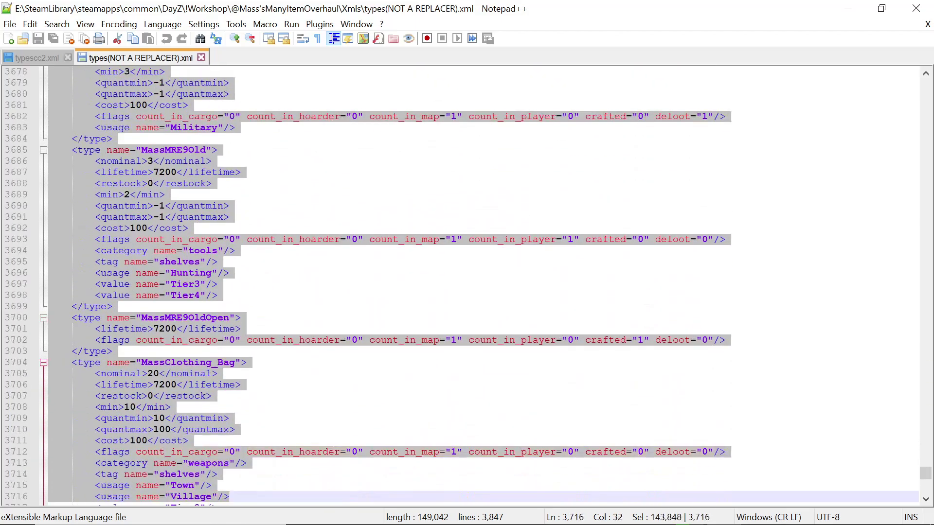
pyautogui.hotkey('shift', 'Down')
pyautogui.hotkey('shift', 'Down')
pyautogui.hotkey('shift', 'Down')
pyautogui.hotkey('shift', 'Down')
pyautogui.hotkey('shift', 'Down')
pyautogui.hotkey('shift', 'Down')
pyautogui.hotkey('shift', 'Down')
pyautogui.hotkey('shift', 'Down')
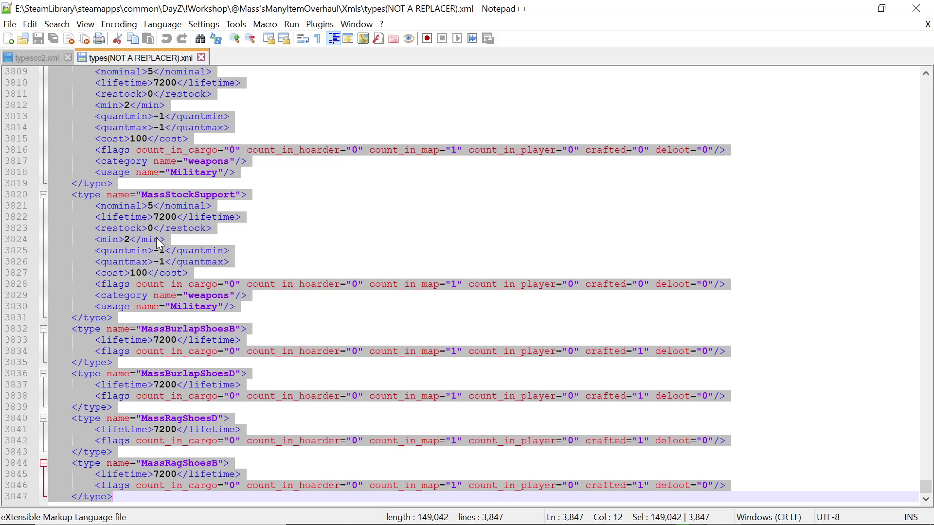
pyautogui.rightClick(116, 222)
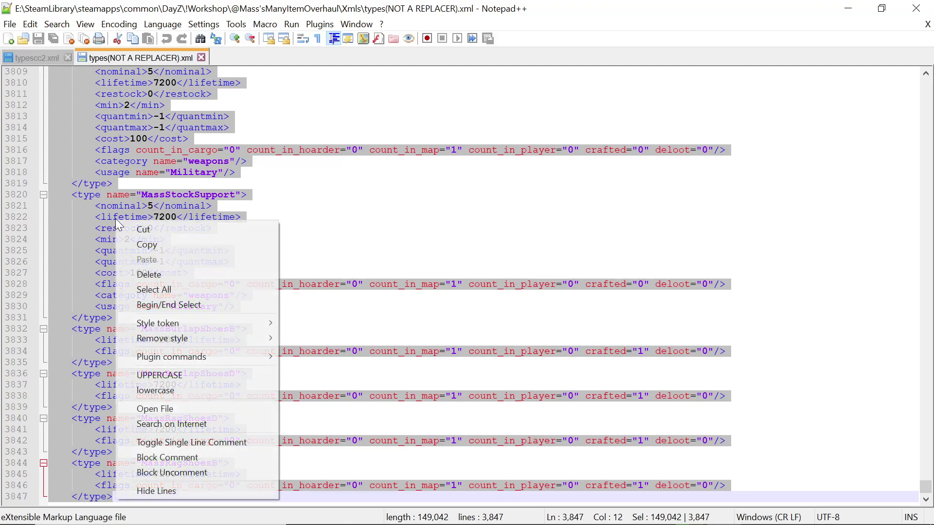
pyautogui.click(139, 244)
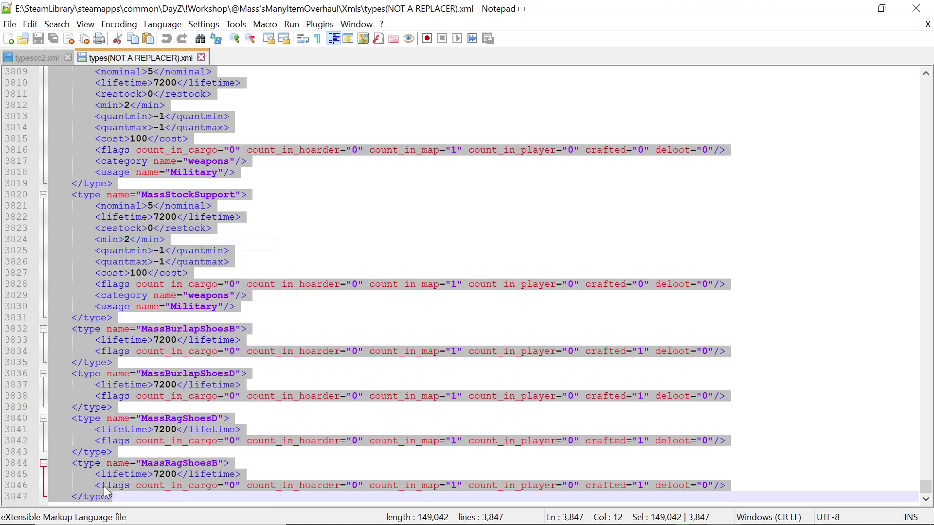
pyautogui.click(115, 497)
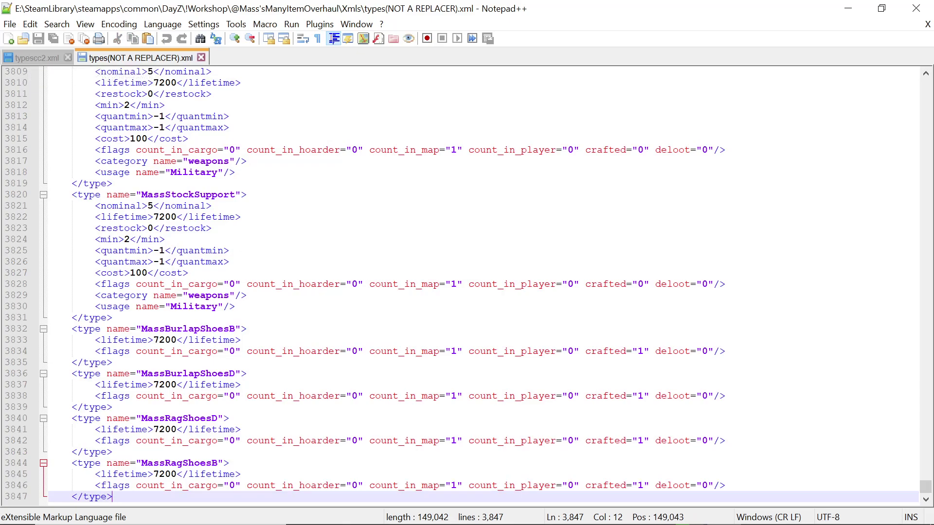
# Switch to typescc2.xml and jump to the end of the file
pyautogui.click(40, 56)
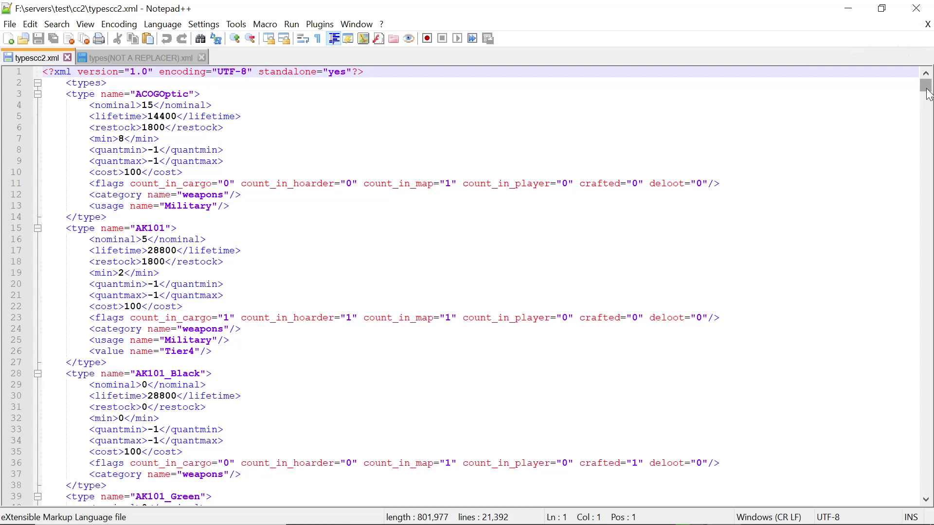
pyautogui.moveTo(926, 85); pyautogui.dragTo(928, 503)
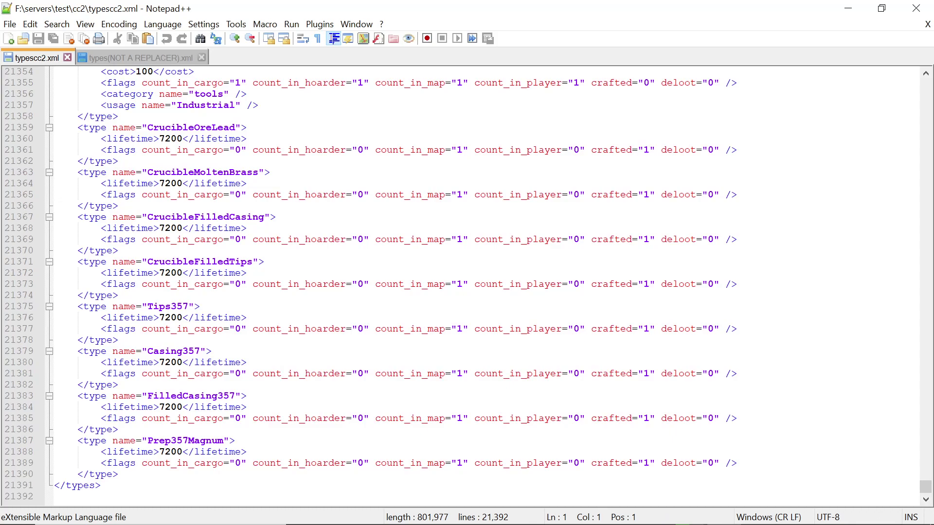
pyautogui.click(118, 474)
# Select from the PressCasingholder entry to the last entry and delete them, leaving MoreDoorSafe last
pyautogui.moveTo(118, 474); pyautogui.dragTo(54, 69)
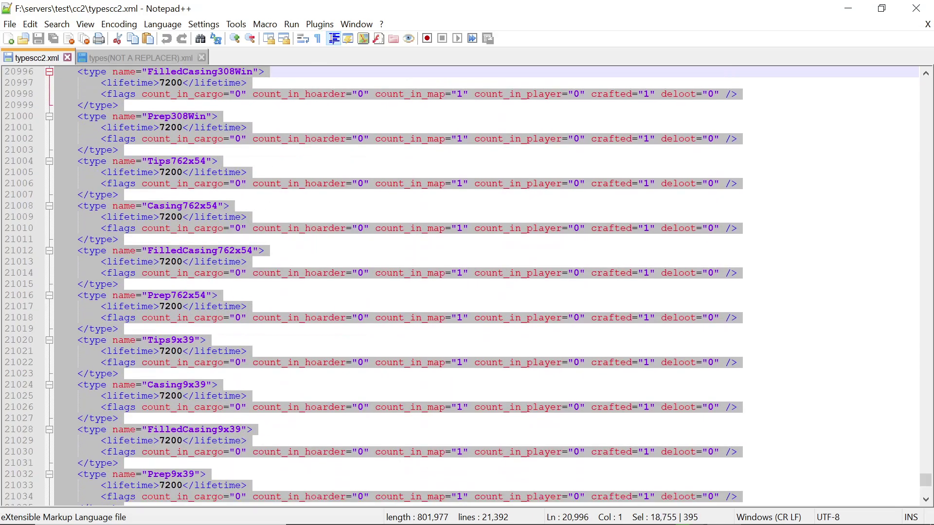
pyautogui.hotkey('shift', 'pageup')
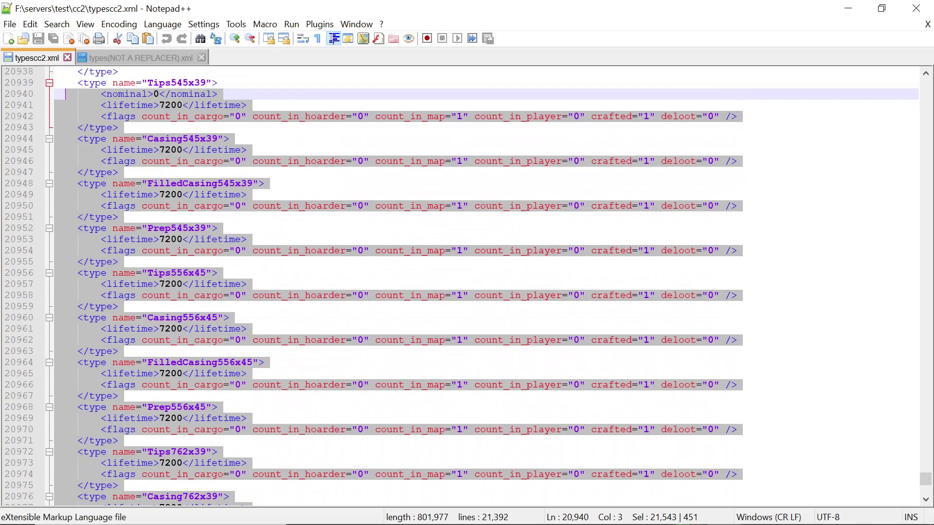
pyautogui.hotkey('shift', 'Up')
pyautogui.hotkey('shift', 'Up')
pyautogui.hotkey('shift', 'Up')
pyautogui.hotkey('shift', 'Up')
pyautogui.hotkey('shift', 'Up')
pyautogui.hotkey('shift', 'Up')
pyautogui.hotkey('shift', 'Up')
pyautogui.hotkey('shift', 'Up')
pyautogui.hotkey('shift', 'Up')
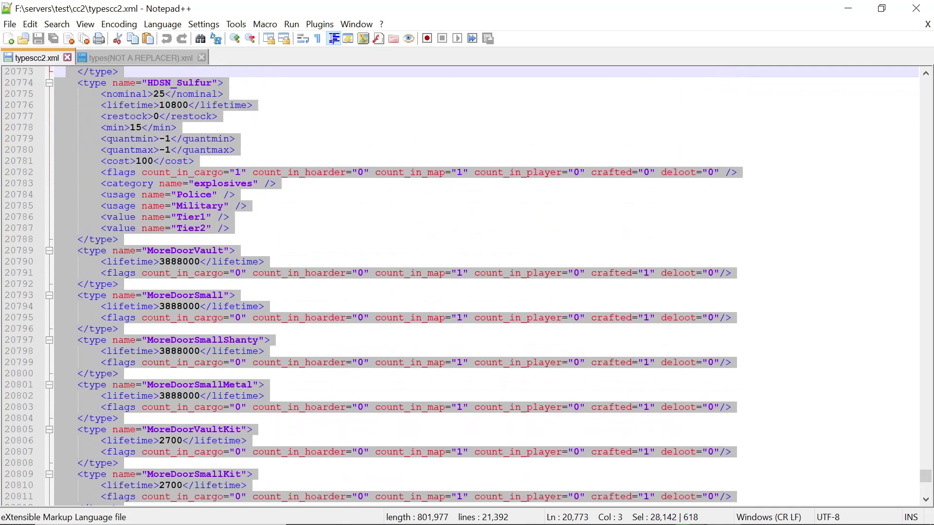
pyautogui.hotkey('shift', 'Down')
pyautogui.hotkey('shift', 'Down')
pyautogui.hotkey('shift', 'Down')
pyautogui.hotkey('shift', 'Down')
pyautogui.hotkey('shift', 'Down')
pyautogui.hotkey('shift', 'Down')
pyautogui.hotkey('shift', 'Down')
pyautogui.hotkey('shift', 'Down')
pyautogui.hotkey('shift', 'Down')
pyautogui.hotkey('shift', 'Down')
pyautogui.hotkey('shift', 'Down')
pyautogui.hotkey('shift', 'Down')
pyautogui.hotkey('shift', 'Down')
pyautogui.hotkey('shift', 'Down')
pyautogui.hotkey('shift', 'Down')
pyautogui.hotkey('shift', 'Down')
pyautogui.hotkey('shift', 'Down')
pyautogui.hotkey('shift', 'Down')
pyautogui.hotkey('shift', 'Down')
pyautogui.hotkey('shift', 'Down')
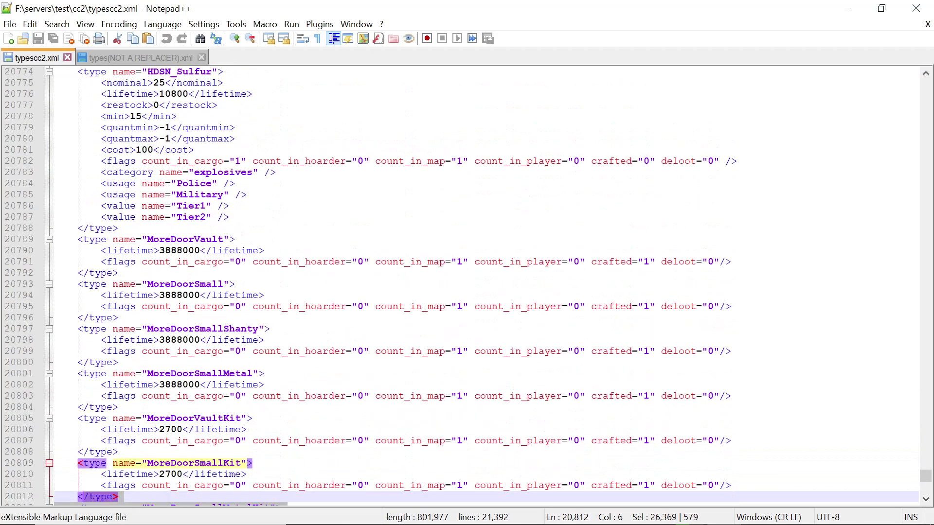
pyautogui.hotkey('shift', 'Down')
pyautogui.hotkey('shift', 'Down')
pyautogui.hotkey('shift', 'Down')
pyautogui.hotkey('shift', 'Down')
pyautogui.hotkey('shift', 'Down')
pyautogui.hotkey('shift', 'Down')
pyautogui.hotkey('shift', 'Down')
pyautogui.hotkey('shift', 'Down')
pyautogui.hotkey('shift', 'Down')
pyautogui.hotkey('shift', 'Down')
pyautogui.hotkey('shift', 'Down')
pyautogui.hotkey('shift', 'Down')
pyautogui.hotkey('shift', 'Down')
pyautogui.hotkey('shift', 'Down')
pyautogui.hotkey('shift', 'Down')
pyautogui.hotkey('shift', 'Down')
pyautogui.hotkey('shift', 'Down')
pyautogui.hotkey('shift', 'Down')
pyautogui.hotkey('shift', 'Down')
pyautogui.hotkey('shift', 'Down')
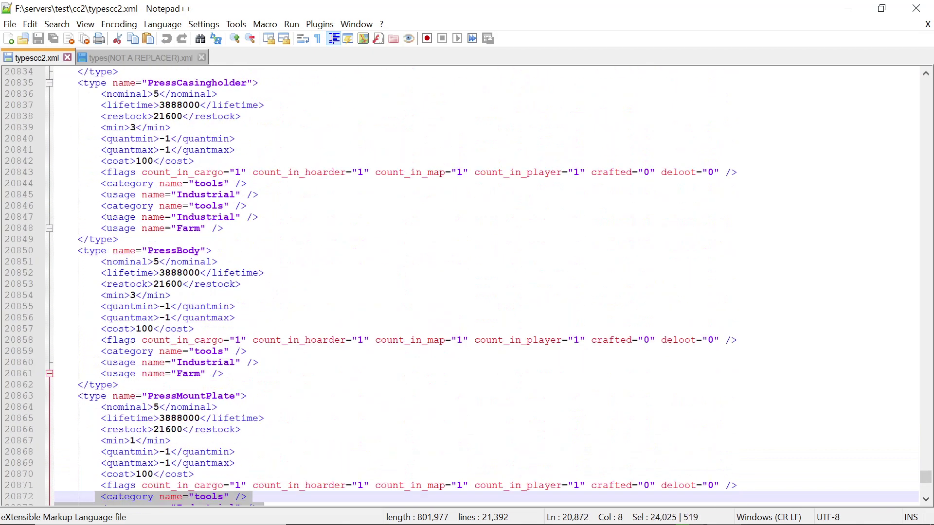
pyautogui.hotkey('shift', 'Up')
pyautogui.hotkey('shift', 'Up')
pyautogui.hotkey('shift', 'Up')
pyautogui.hotkey('shift', 'Up')
pyautogui.hotkey('shift', 'Up')
pyautogui.hotkey('shift', 'Up')
pyautogui.hotkey('shift', 'Up')
pyautogui.hotkey('shift', 'Up')
pyautogui.hotkey('shift', 'Up')
pyautogui.hotkey('shift', 'Up')
pyautogui.hotkey('shift', 'Up')
pyautogui.hotkey('shift', 'Up')
pyautogui.hotkey('shift', 'Up')
pyautogui.hotkey('shift', 'Up')
pyautogui.hotkey('shift', 'Up')
pyautogui.hotkey('shift', 'Up')
pyautogui.hotkey('shift', 'Up')
pyautogui.hotkey('shift', 'Up')
pyautogui.hotkey('shift', 'Up')
pyautogui.hotkey('shift', 'Up')
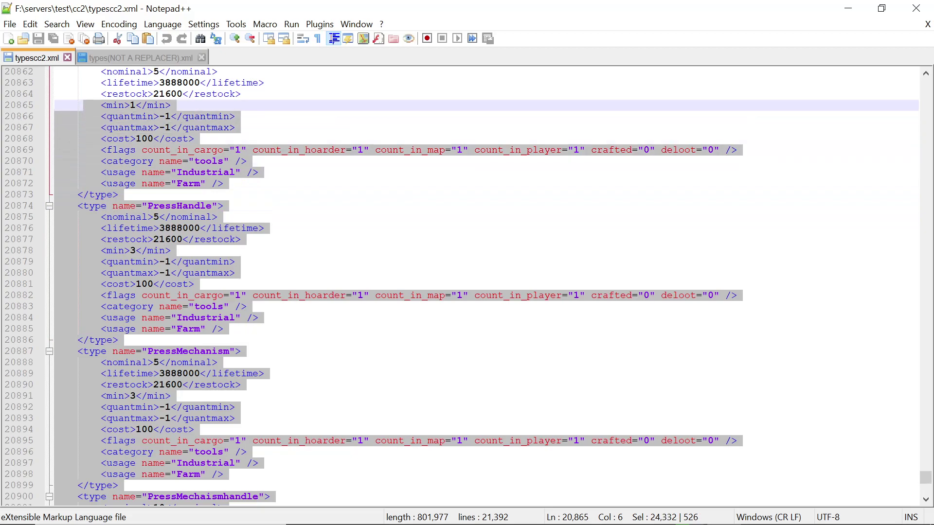
pyautogui.hotkey('shift', 'Up')
pyautogui.hotkey('shift', 'Up')
pyautogui.hotkey('shift', 'Up')
pyautogui.hotkey('shift', 'Up')
pyautogui.hotkey('shift', 'Up')
pyautogui.hotkey('shift', 'Up')
pyautogui.hotkey('shift', 'Up')
pyautogui.hotkey('shift', 'Up')
pyautogui.hotkey('shift', 'Up')
pyautogui.hotkey('shift', 'Up')
pyautogui.hotkey('shift', 'Up')
pyautogui.hotkey('shift', 'Up')
pyautogui.hotkey('shift', 'Up')
pyautogui.hotkey('shift', 'Up')
pyautogui.hotkey('shift', 'Up')
pyautogui.hotkey('shift', 'Up')
pyautogui.hotkey('shift', 'Up')
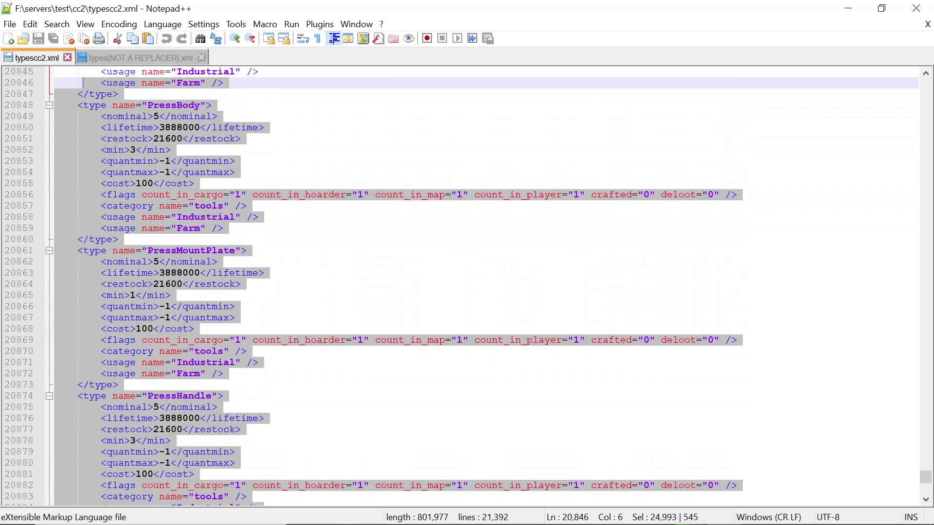
pyautogui.hotkey('shift', 'pageup')
pyautogui.hotkey('shift', 'Down')
pyautogui.hotkey('shift', 'Down')
pyautogui.hotkey('shift', 'Down')
pyautogui.hotkey('shift', 'Down')
pyautogui.hotkey('shift', 'Down')
pyautogui.hotkey('shift', 'Down')
pyautogui.hotkey('shift', 'Down')
pyautogui.hotkey('shift', 'Down')
pyautogui.hotkey('shift', 'Down')
pyautogui.hotkey('shift', 'Down')
pyautogui.hotkey('shift', 'Down')
pyautogui.hotkey('shift', 'Down')
pyautogui.hotkey('shift', 'Down')
pyautogui.hotkey('shift', 'Down')
pyautogui.hotkey('shift', 'Down')
pyautogui.hotkey('shift', 'Down')
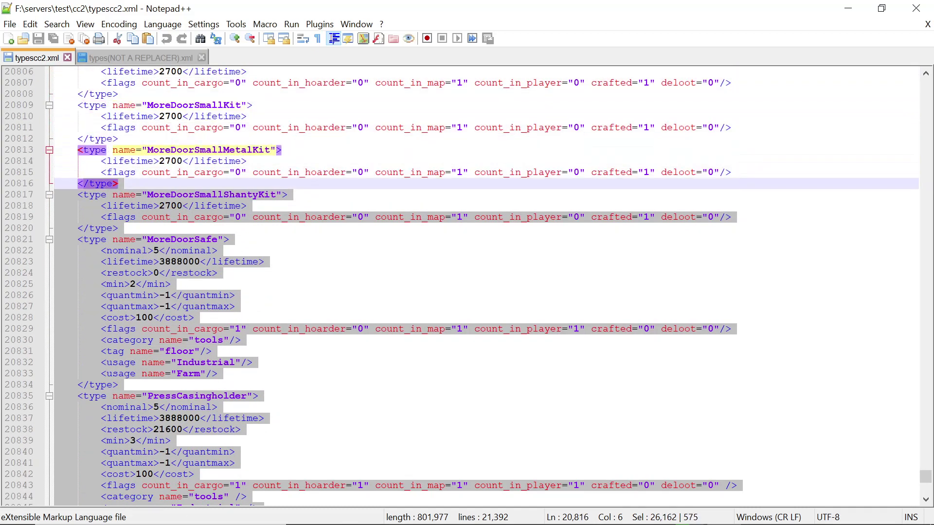
pyautogui.hotkey('shift', 'Down')
pyautogui.hotkey('shift', 'Down')
pyautogui.hotkey('shift', 'Down')
pyautogui.hotkey('shift', 'Down')
pyautogui.hotkey('shift', 'Down')
pyautogui.hotkey('shift', 'Down')
pyautogui.hotkey('shift', 'Down')
pyautogui.hotkey('shift', 'Down')
pyautogui.hotkey('shift', 'Down')
pyautogui.hotkey('shift', 'Down')
pyautogui.hotkey('shift', 'Down')
pyautogui.hotkey('shift', 'Home')
pyautogui.hotkey('shift', 'Home')
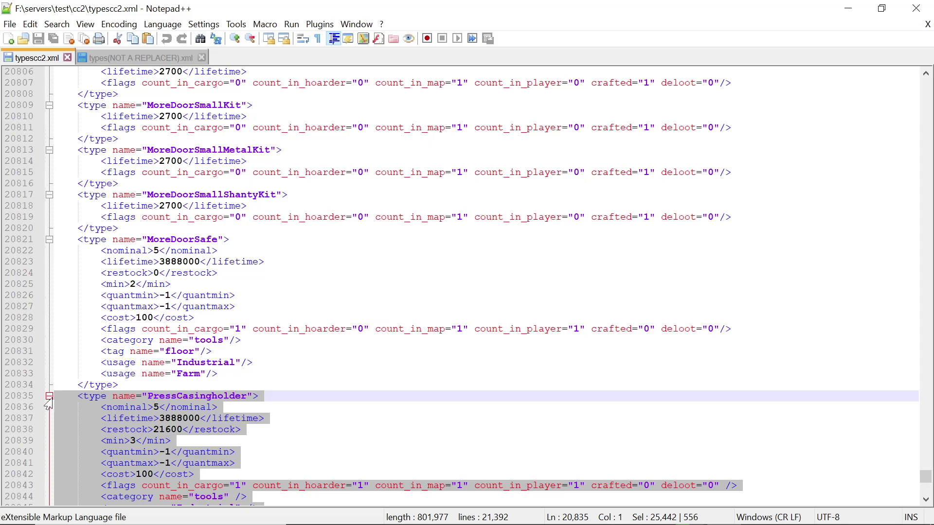
pyautogui.press('Delete')
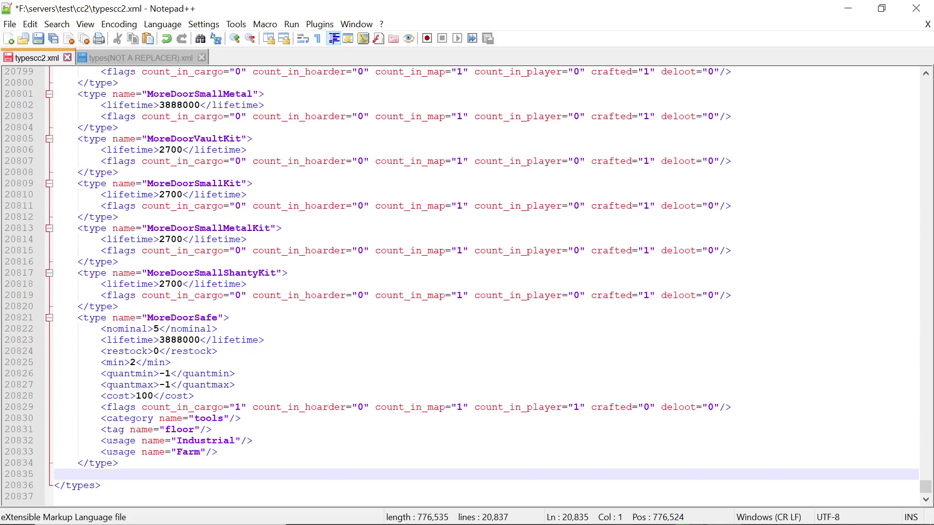
# Paste the copied Mass entries above </types> in typescc2.xml, then save and close it
pyautogui.rightClick(56, 486)
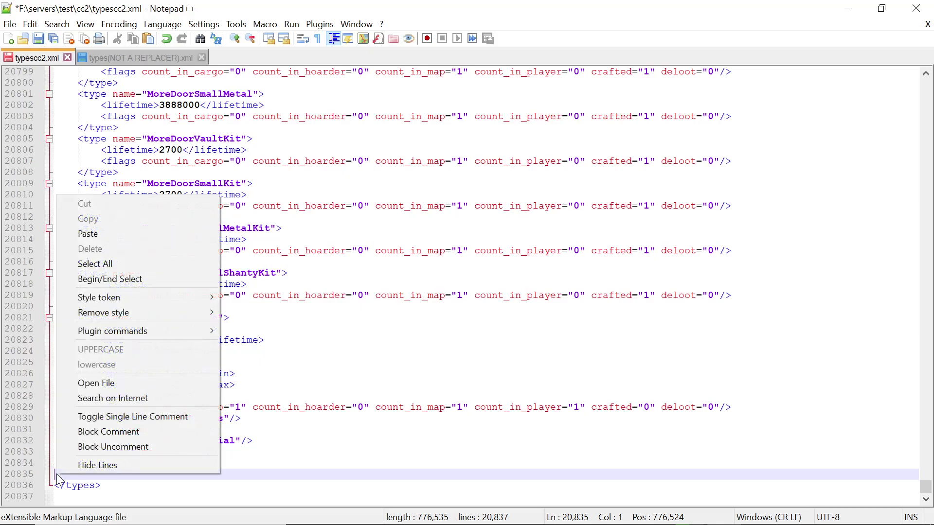
pyautogui.click(74, 235)
pyautogui.scroll(-1, 467, 287)
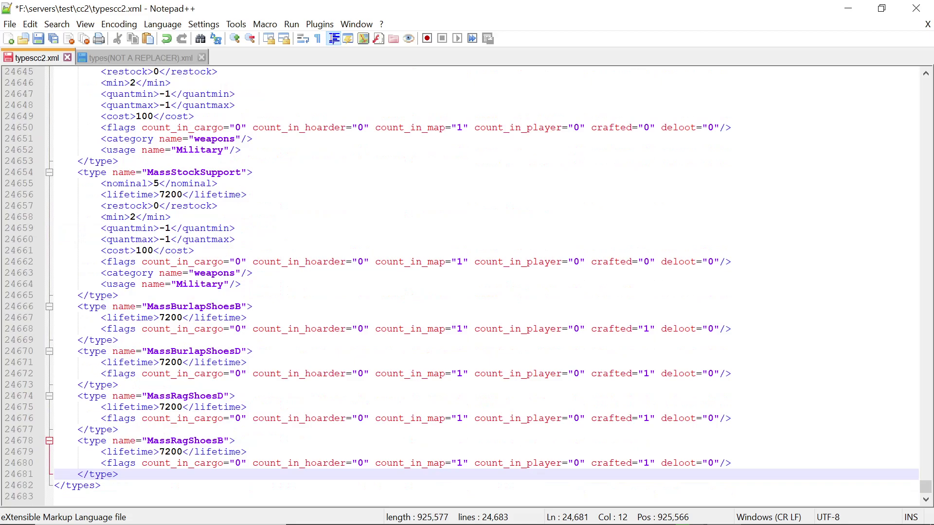
pyautogui.scroll(10, 467, 287)
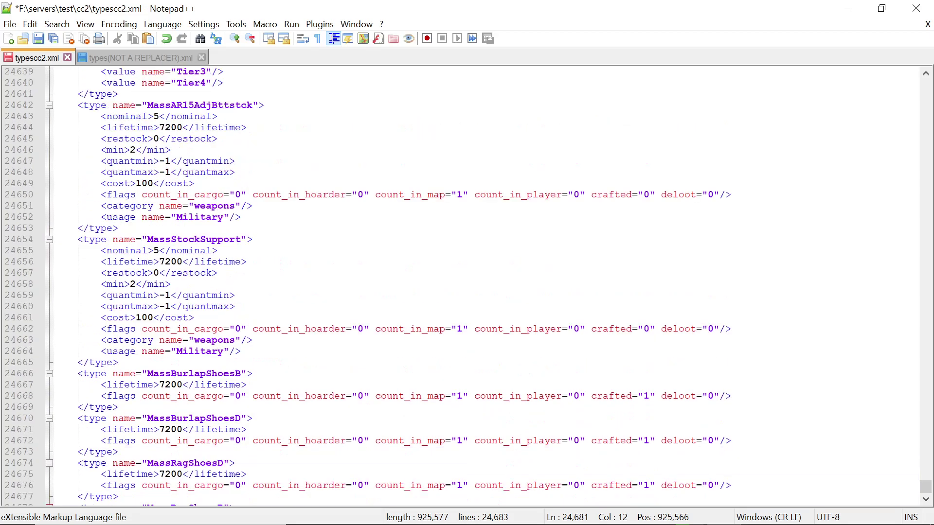
pyautogui.scroll(20, 467, 287)
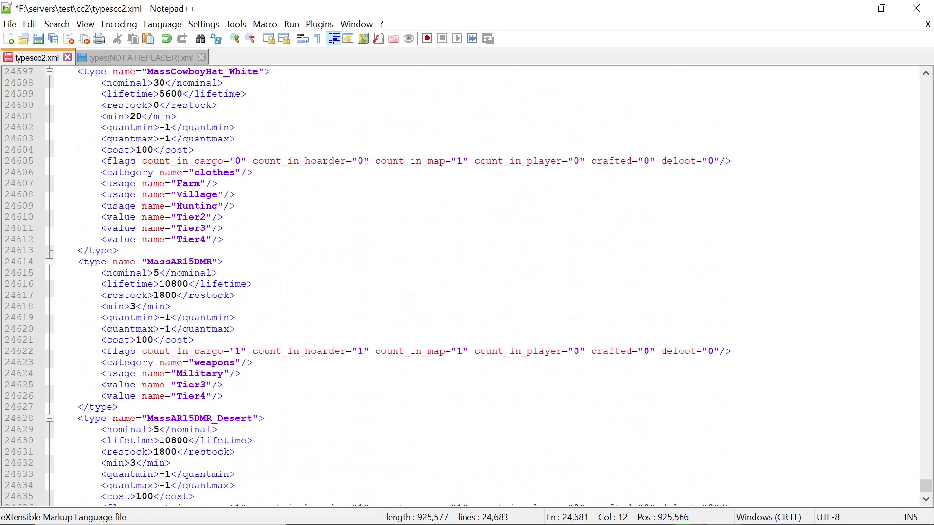
pyautogui.scroll(20, 467, 287)
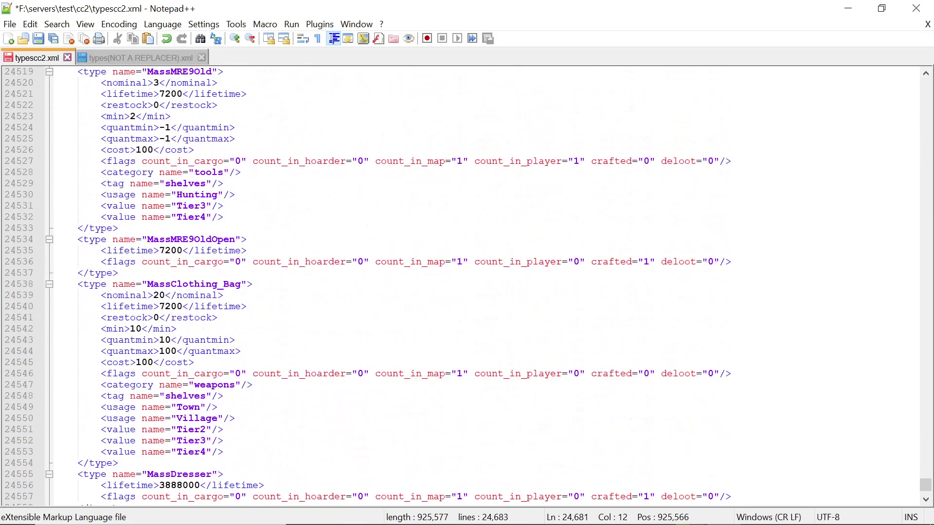
pyautogui.scroll(15, 467, 287)
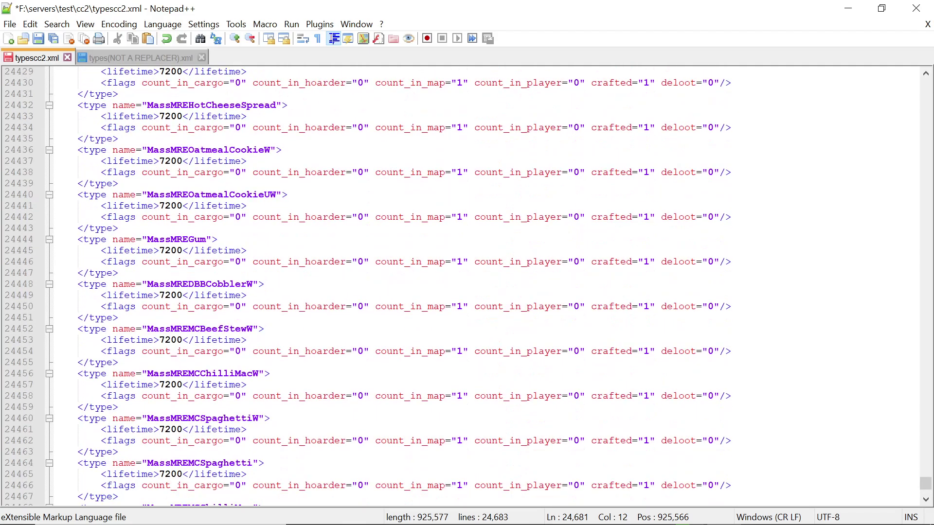
pyautogui.click(68, 58)
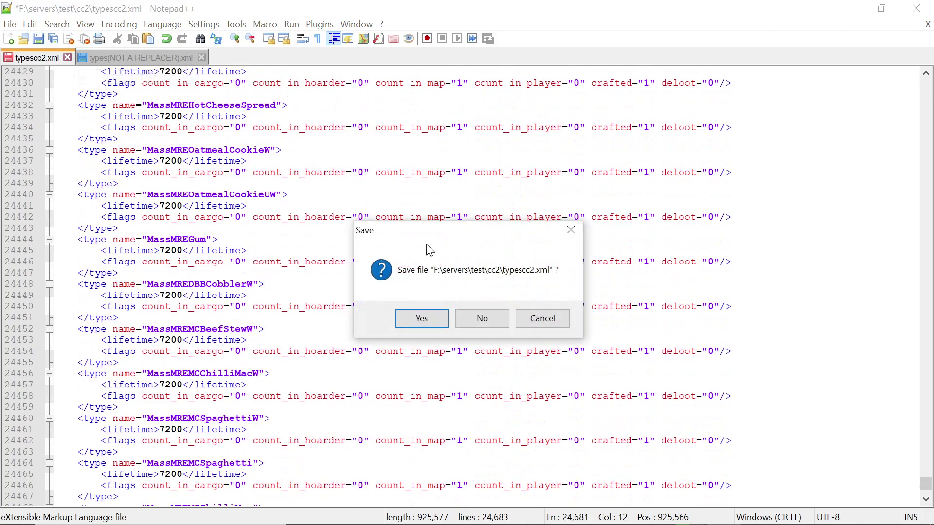
pyautogui.click(416, 319)
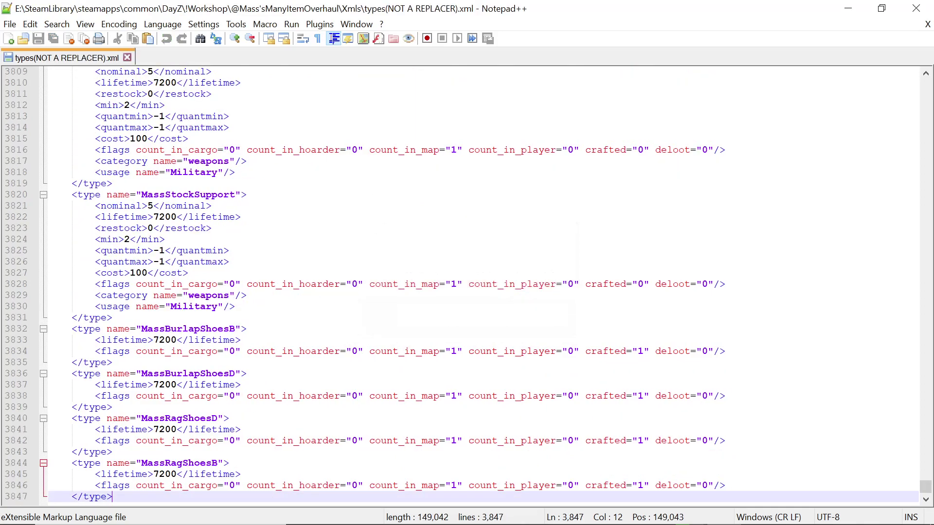
# Close types(NOT A REPLACER).xml and Notepad++, then open cfgspawnabletypescc2.xml in Notepad++ and minimise it
pyautogui.click(127, 58)
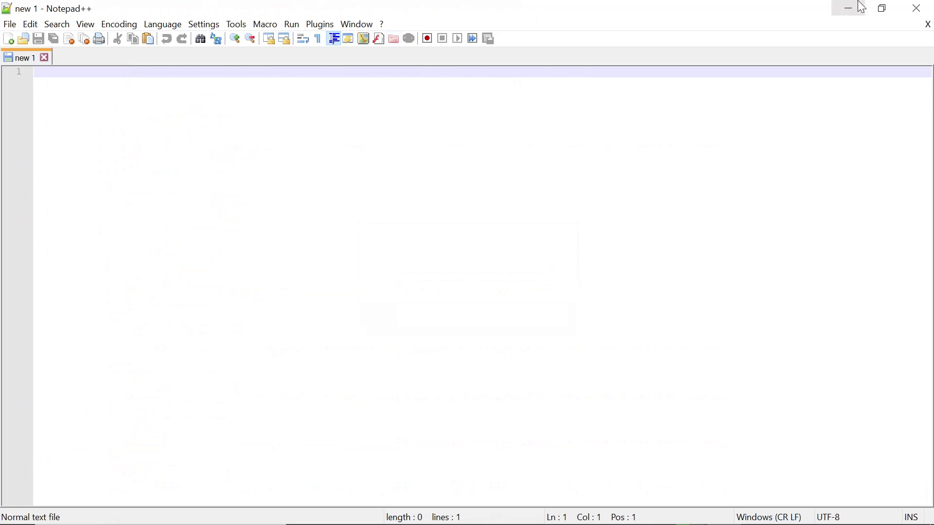
pyautogui.click(919, 8)
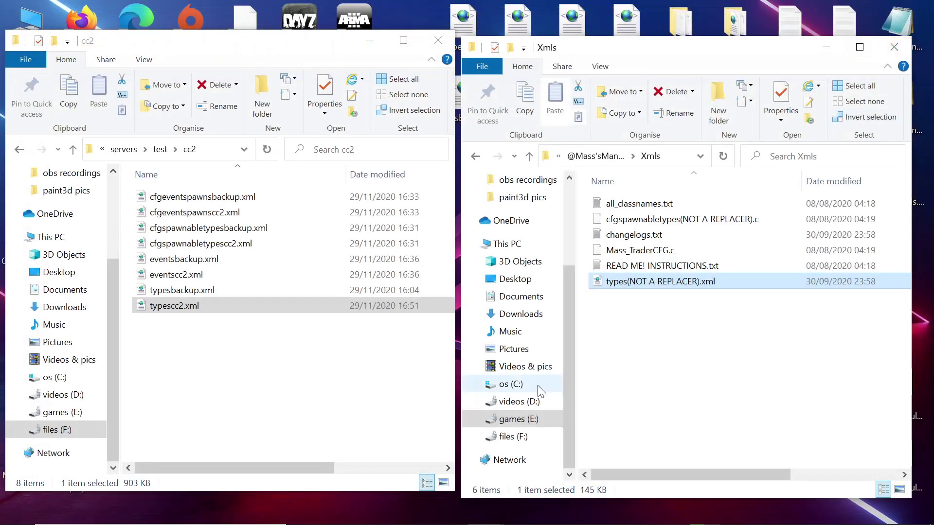
pyautogui.click(171, 249)
pyautogui.rightClick(171, 249)
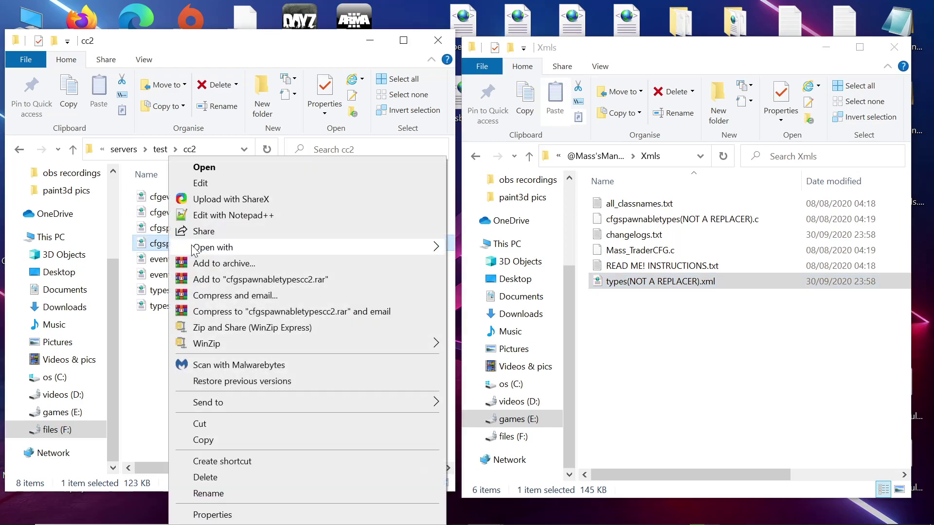
pyautogui.click(198, 214)
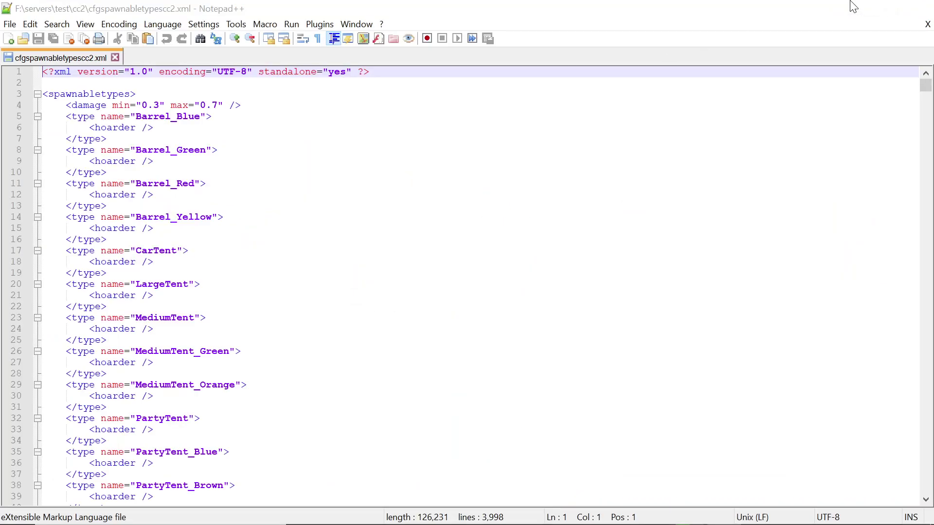
pyautogui.click(848, 8)
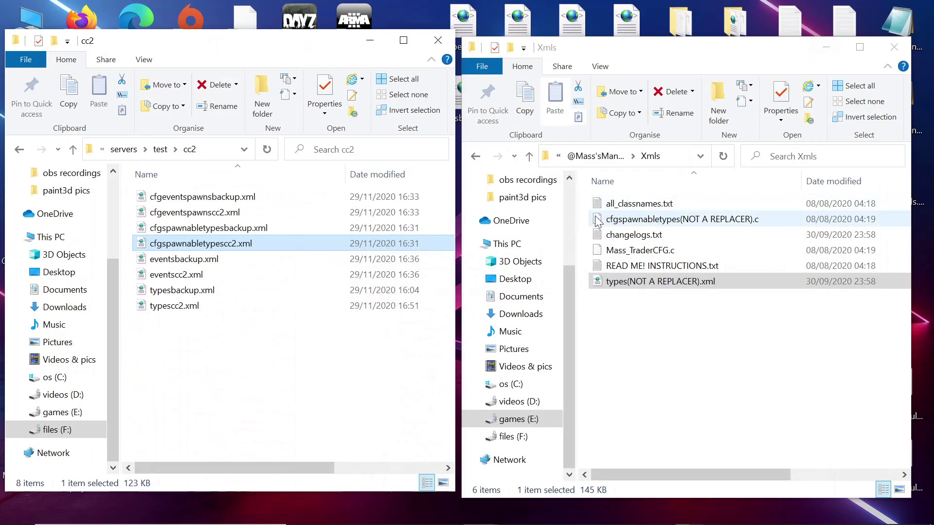
# Open cfgspawnabletypes(NOT A REPLACER).c in Notepad++ and copy its weapon type blocks below the comment
pyautogui.click(635, 223)
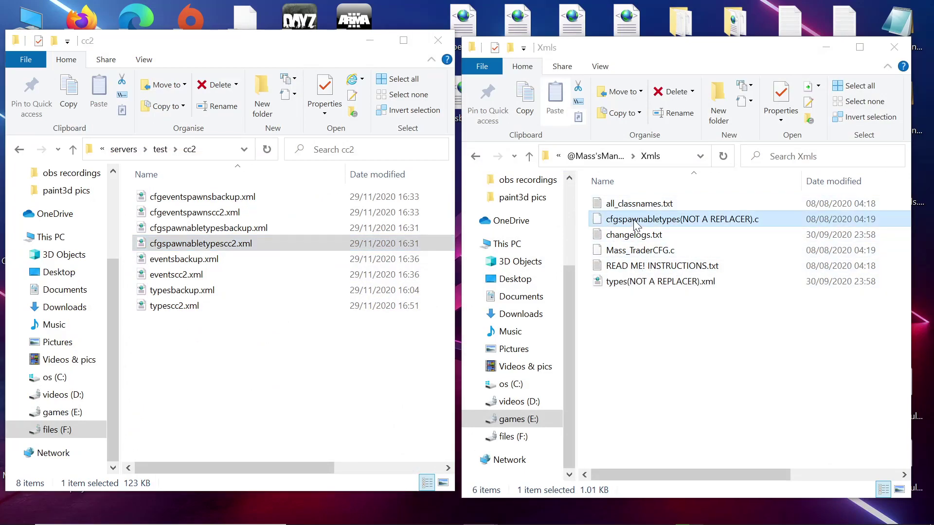
pyautogui.rightClick(642, 218)
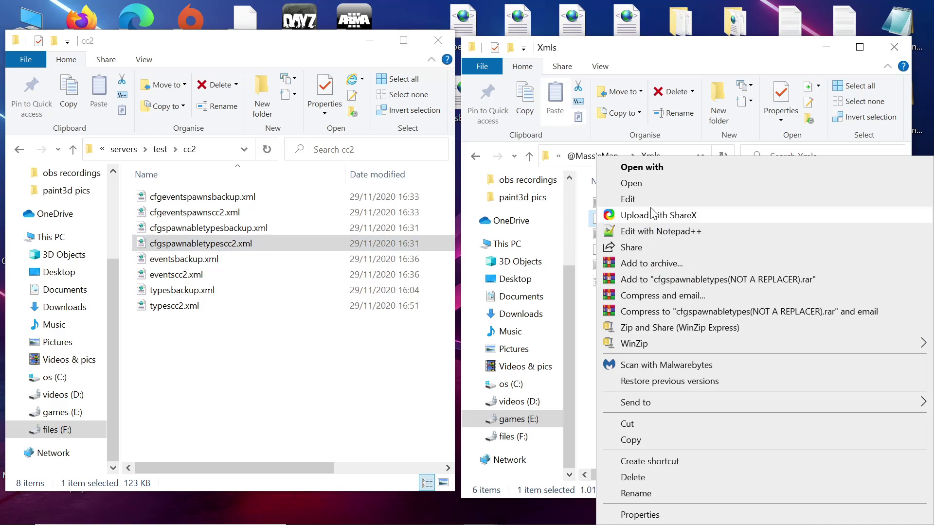
pyautogui.click(654, 237)
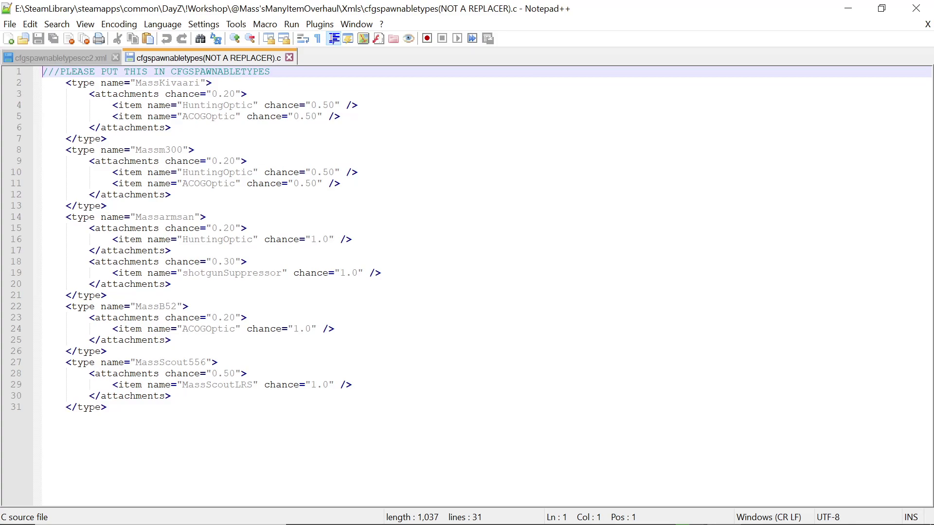
pyautogui.moveTo(43, 82); pyautogui.dragTo(107, 407)
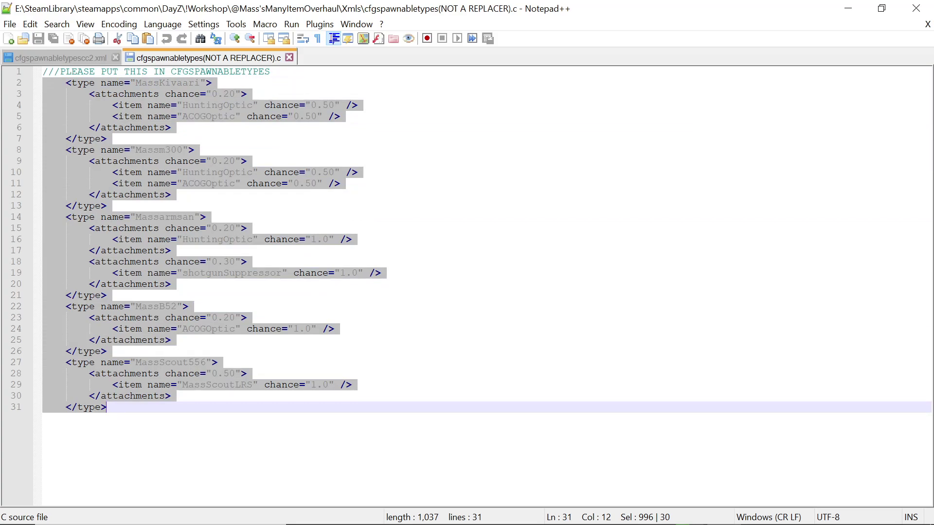
pyautogui.rightClick(99, 185)
pyautogui.click(125, 209)
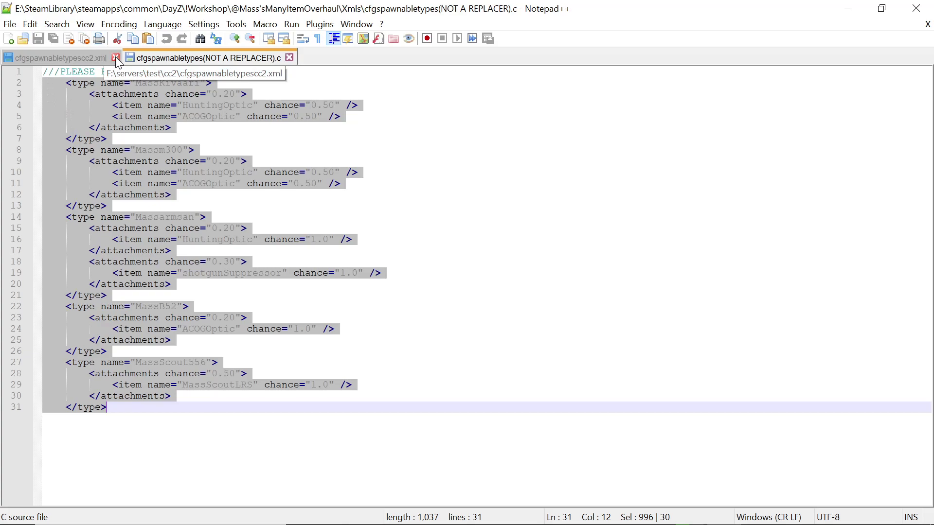
# Close the mod's .c file and paste the Mass weapon blocks on a new line after line 3851
pyautogui.click(290, 58)
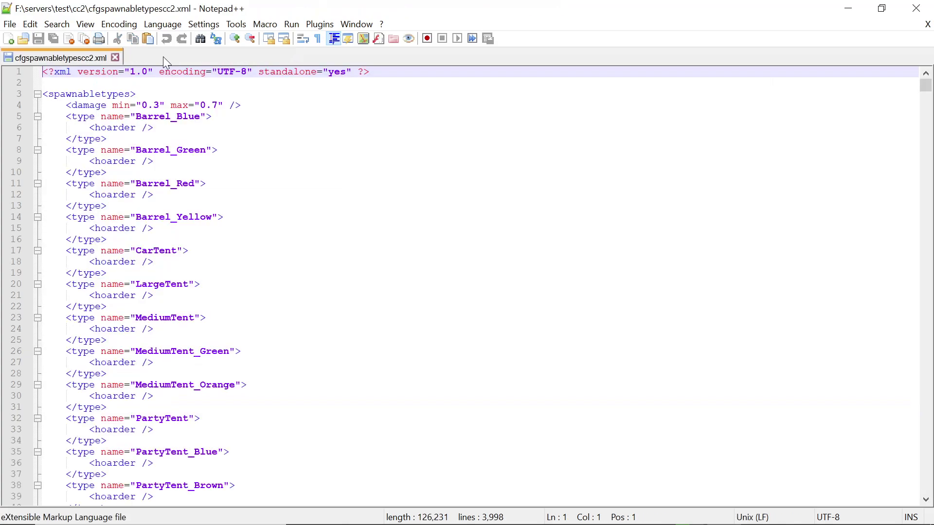
pyautogui.moveTo(926, 86); pyautogui.dragTo(914, 518)
pyautogui.scroll(14, 467, 287)
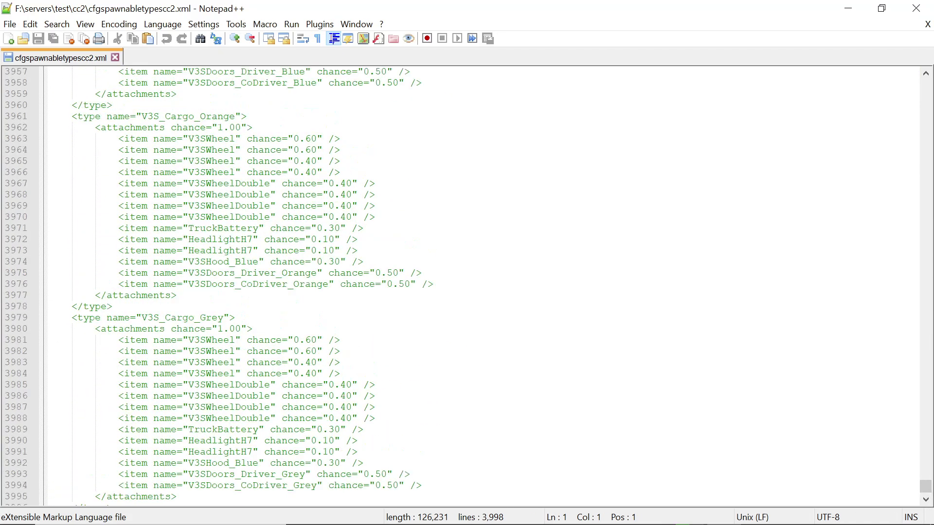
pyautogui.scroll(20, 467, 287)
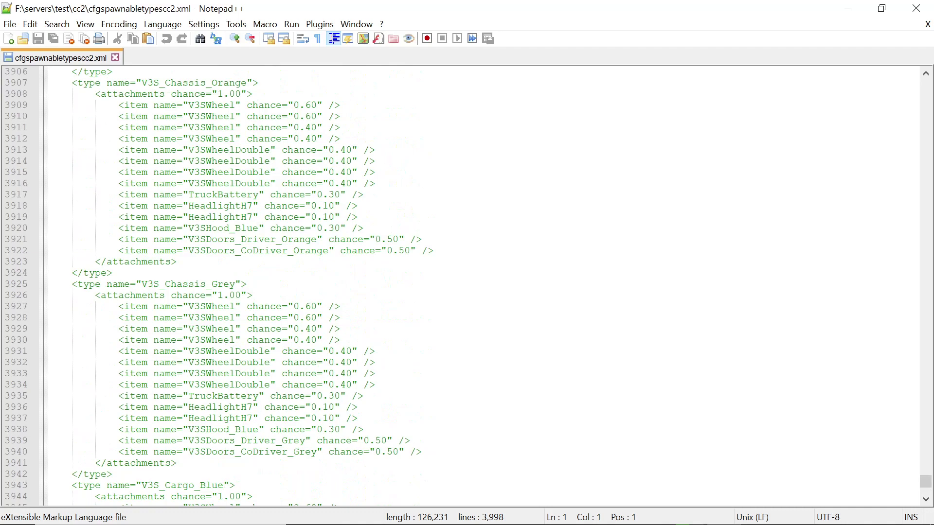
pyautogui.scroll(4, 467, 287)
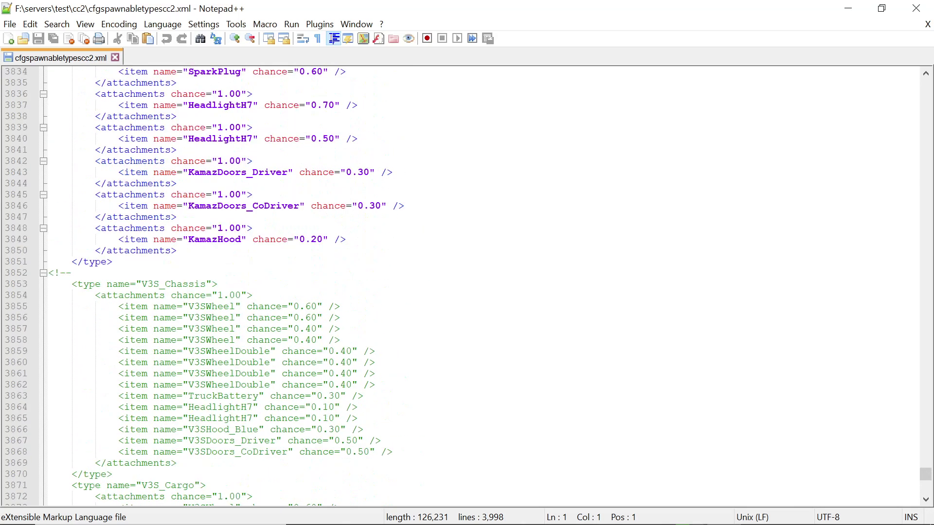
pyautogui.click(113, 262)
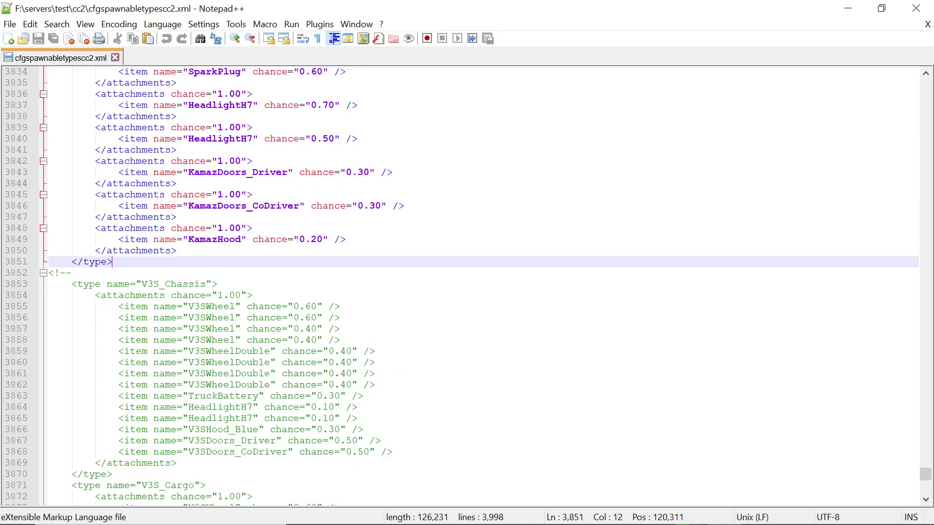
pyautogui.press('Return')
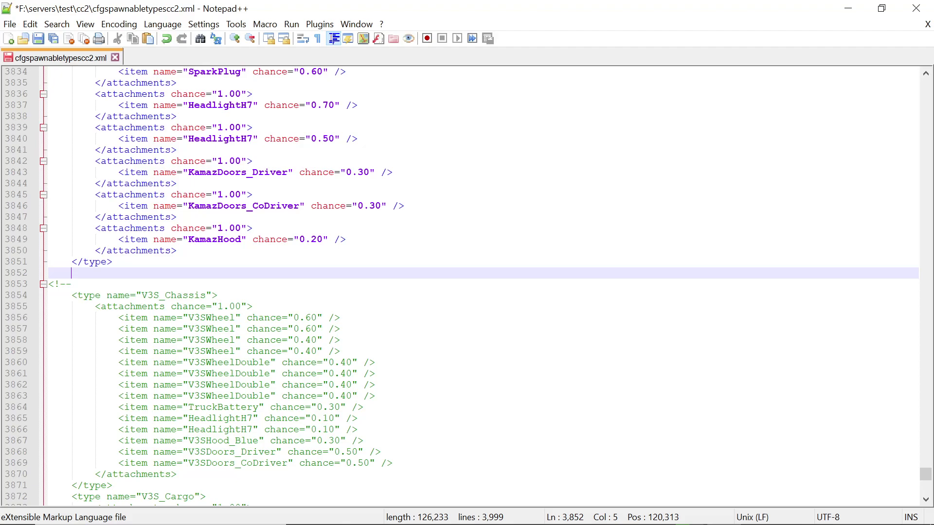
pyautogui.press('BackSpace')
pyautogui.rightClick(49, 272)
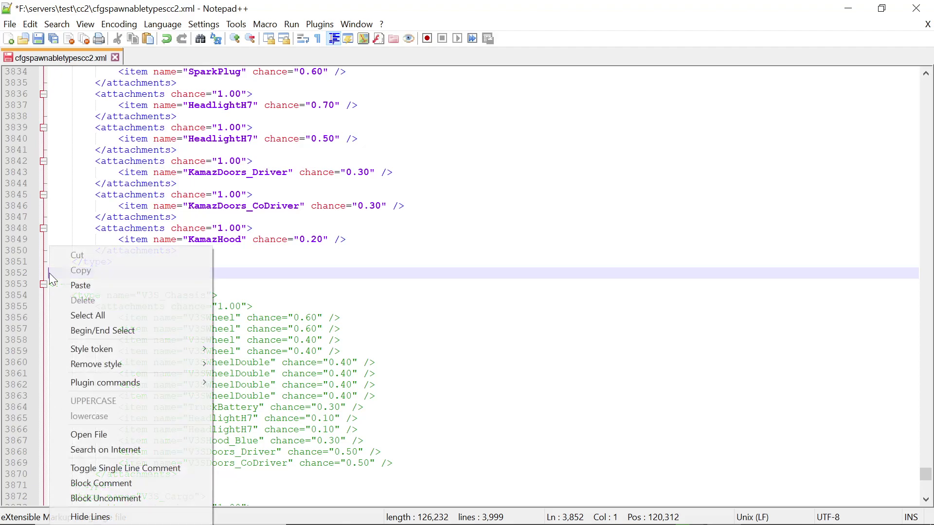
pyautogui.click(110, 287)
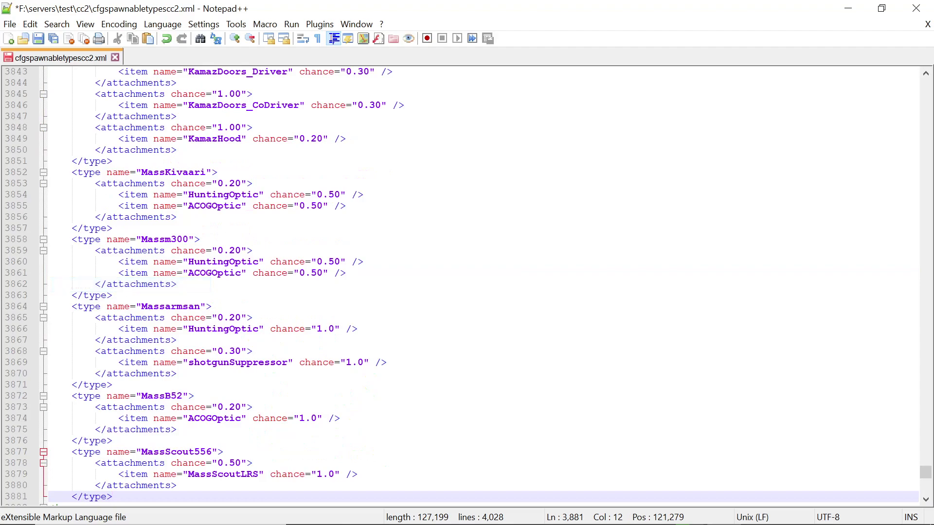
# Check the pasted MassKivaari through MassScout556 blocks, then close cfgspawnabletypescc2.xml, saving changes
pyautogui.scroll(-4, 467, 287)
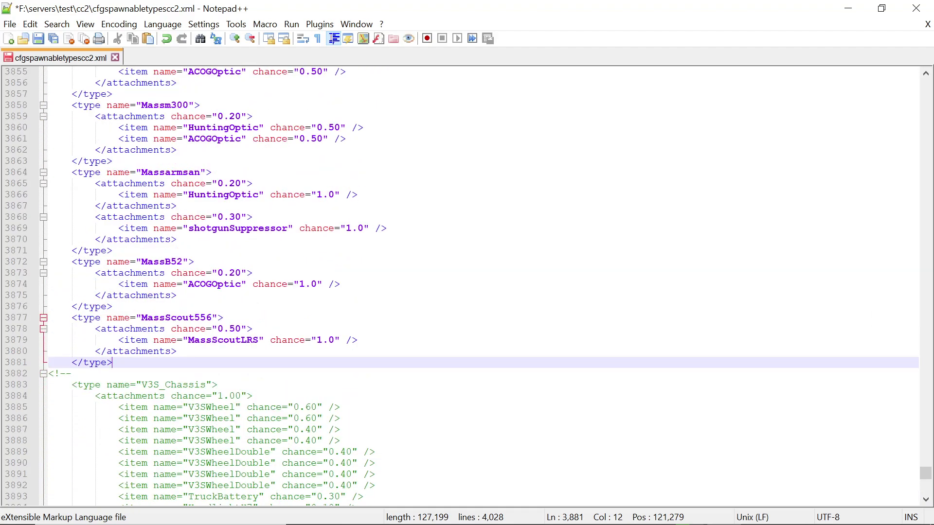
pyautogui.scroll(4, 467, 287)
pyautogui.scroll(5, 467, 287)
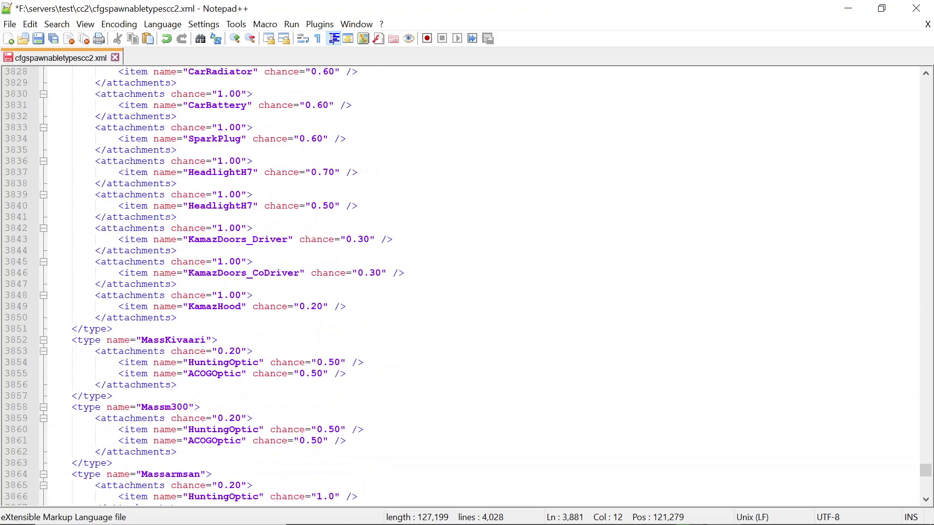
pyautogui.scroll(14, 467, 287)
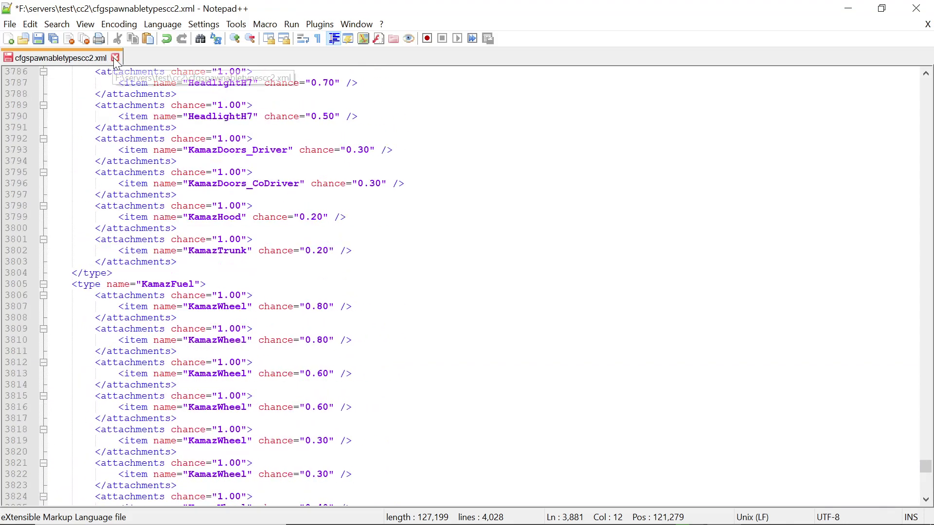
pyautogui.click(115, 58)
# Save cfgspawnabletypescc2.xml, then close Notepad++ and the Explorer windows
pyautogui.click(447, 319)
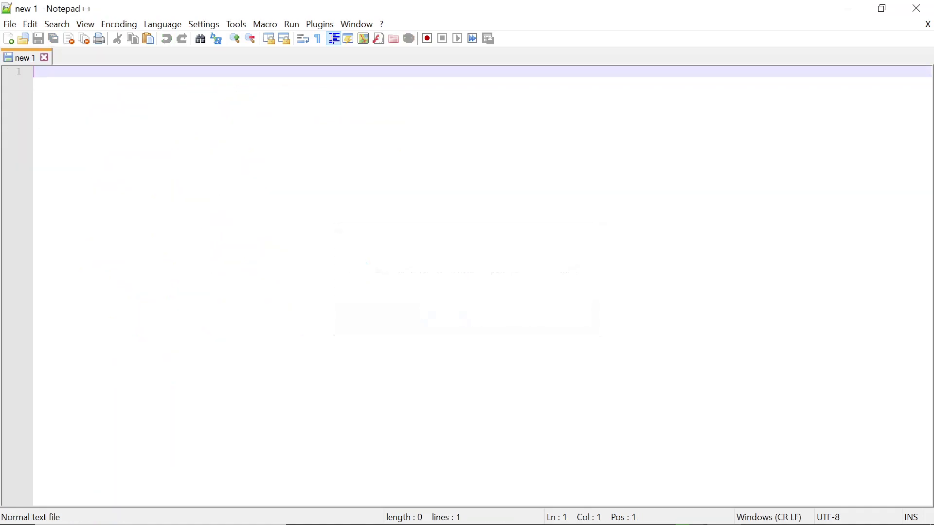
pyautogui.click(921, 9)
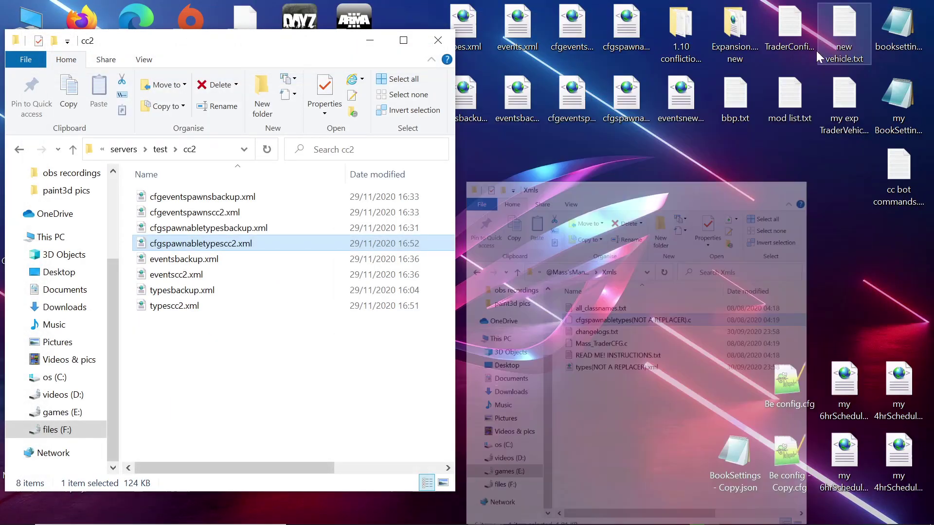
pyautogui.click(363, 41)
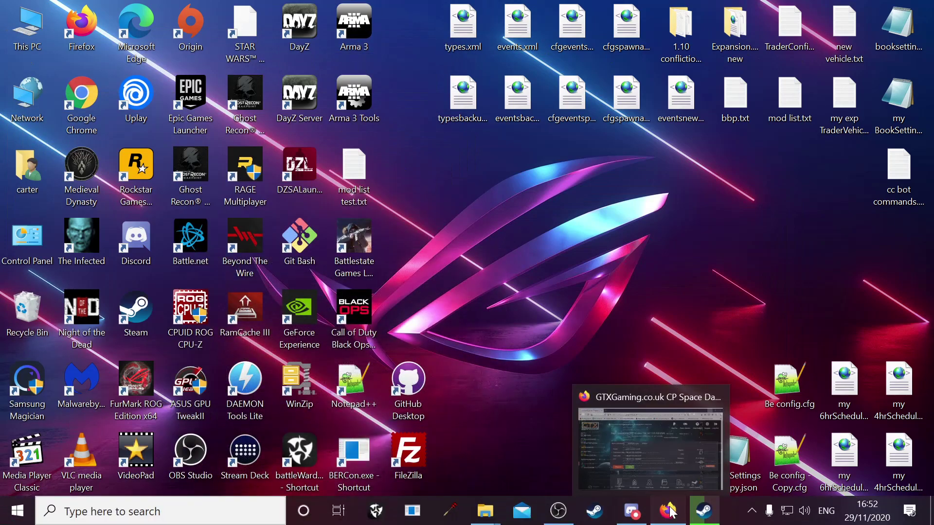
# Open DayZ Server Customizer in a new Firefox tab and upload F:\servers\test\cc2\typescc2.xml
pyautogui.click(642, 428)
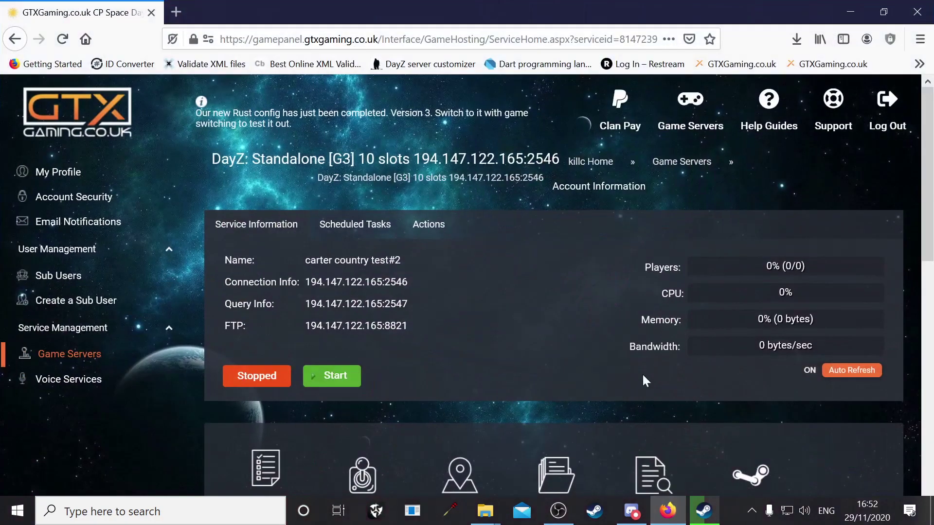
pyautogui.click(176, 17)
pyautogui.click(404, 63)
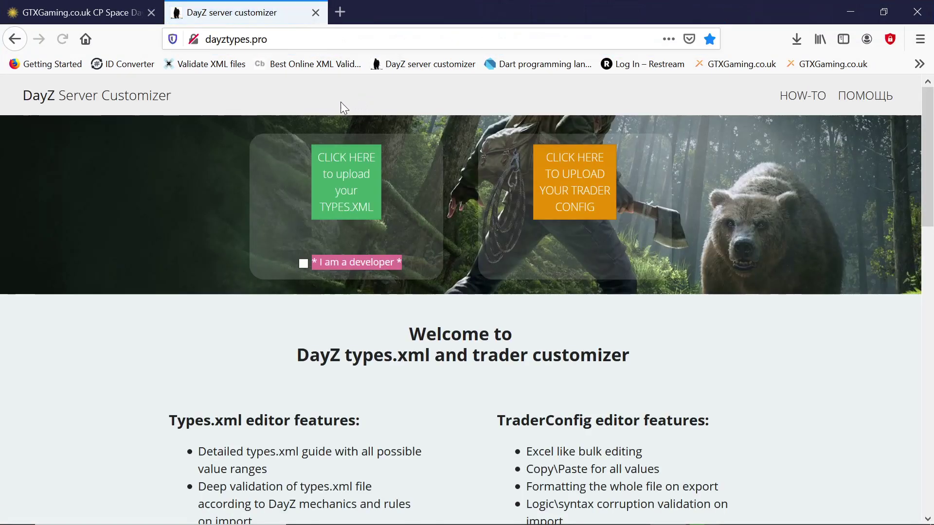
pyautogui.click(343, 170)
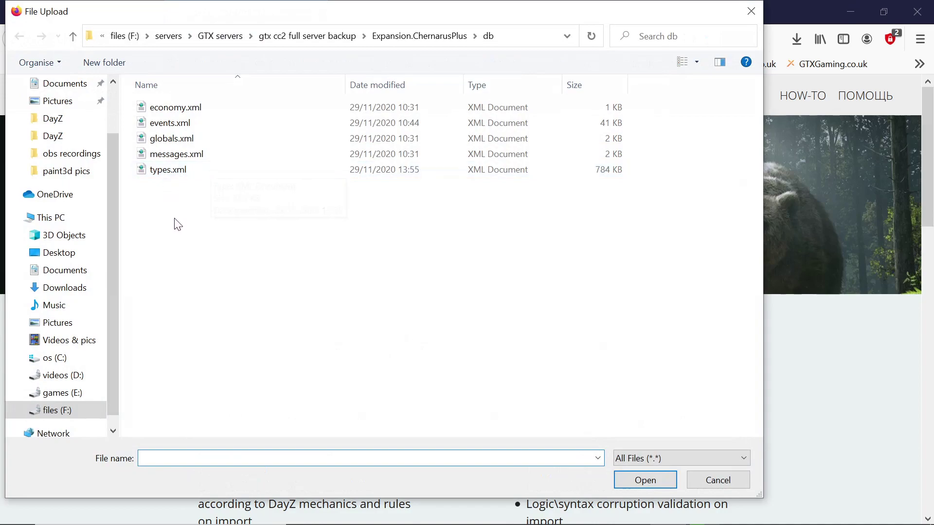
pyautogui.click(63, 411)
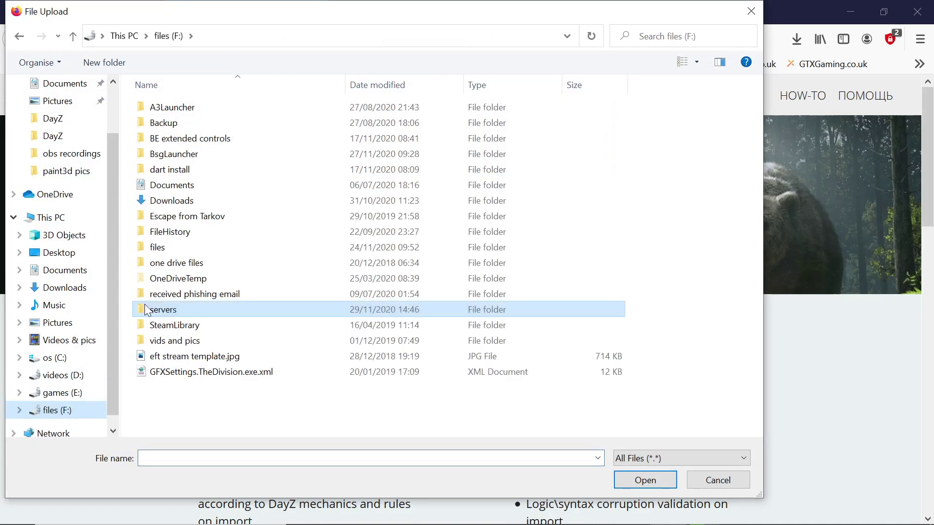
pyautogui.doubleClick(170, 310)
pyautogui.doubleClick(168, 140)
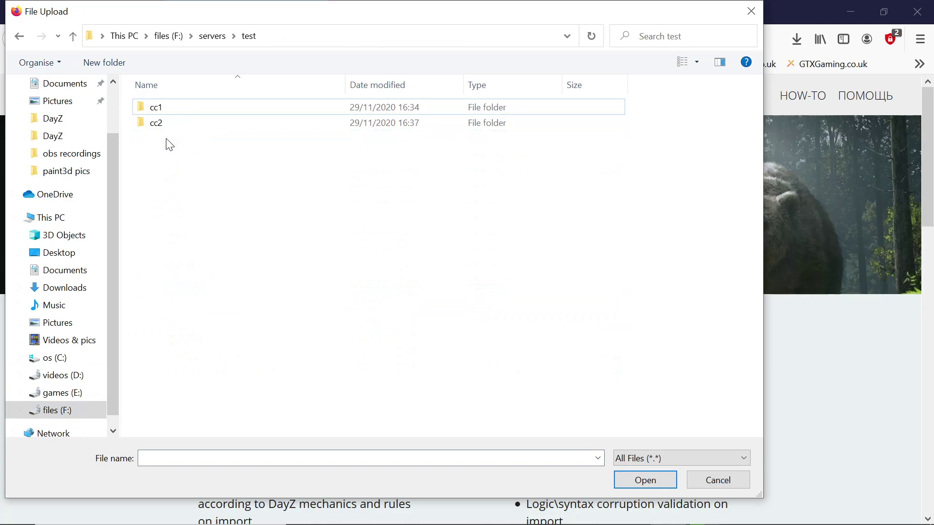
pyautogui.doubleClick(170, 127)
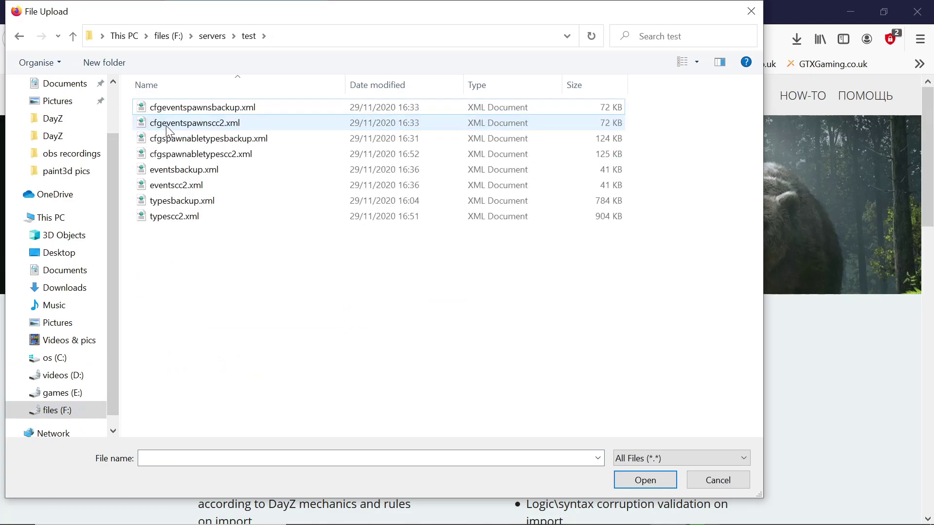
pyautogui.doubleClick(164, 218)
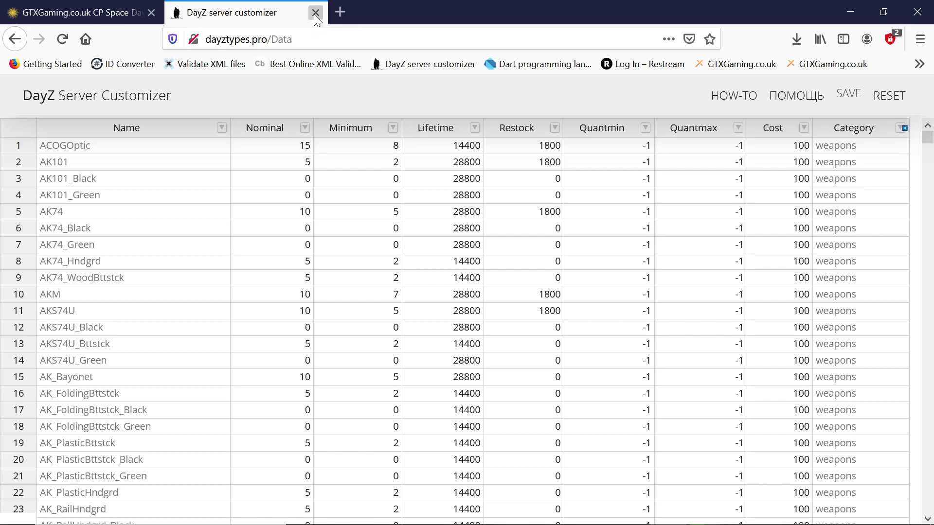
# Close the customizer and open the server's File Manager in the control panel
pyautogui.click(315, 13)
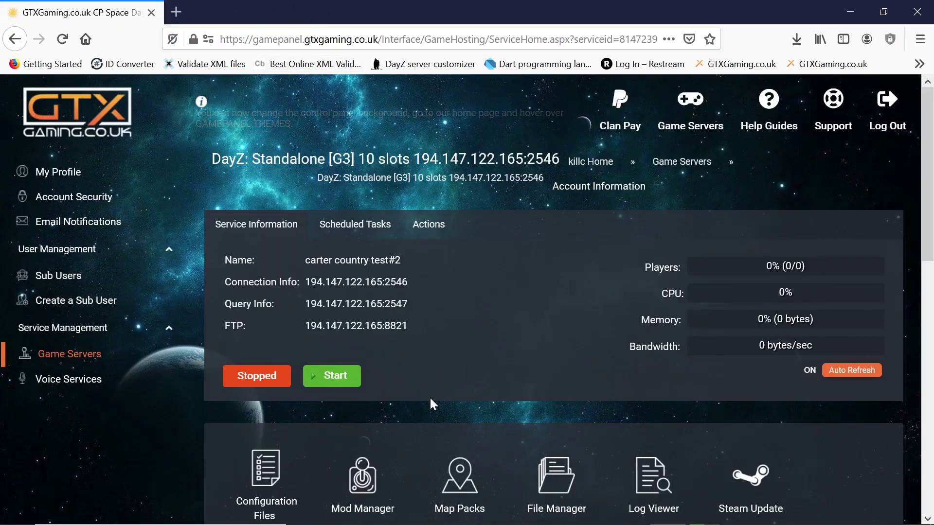
pyautogui.scroll(-3, 548, 389)
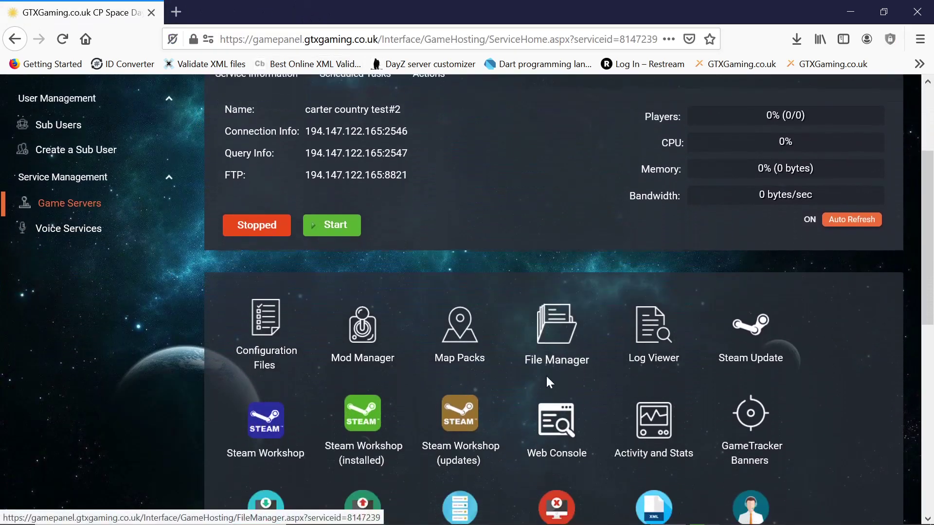
pyautogui.click(556, 326)
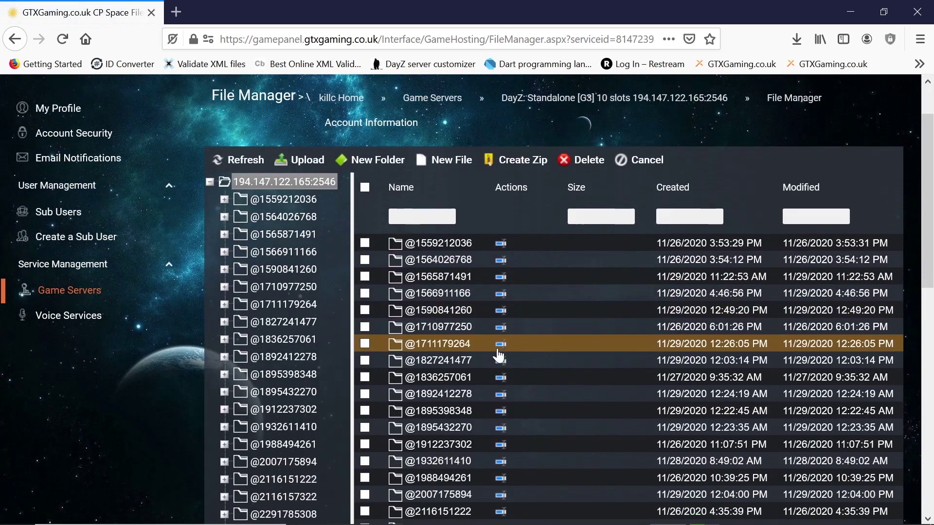
# Navigate into mpmissions\Expansion.ChernarusPlus and locate cfgspawnabletypes.xml
pyautogui.scroll(-8, 497, 363)
pyautogui.scroll(-2, 498, 368)
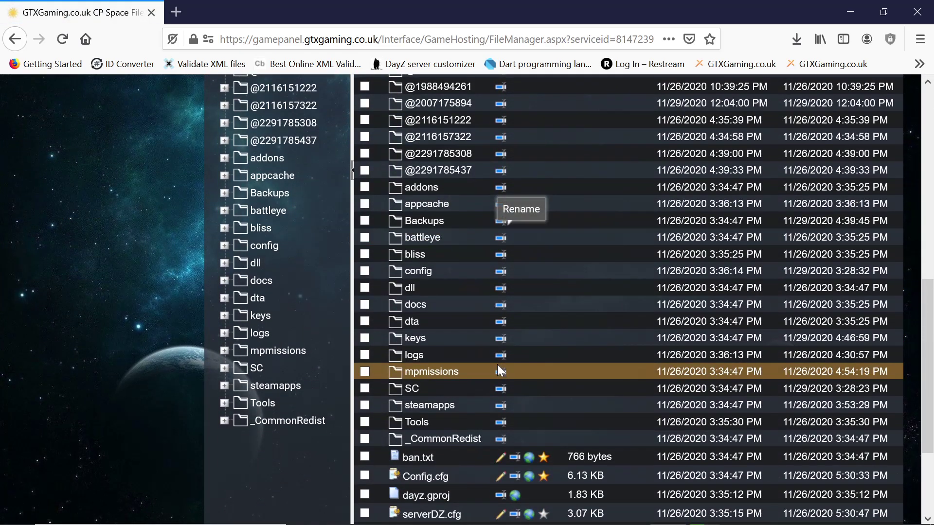
pyautogui.click(427, 373)
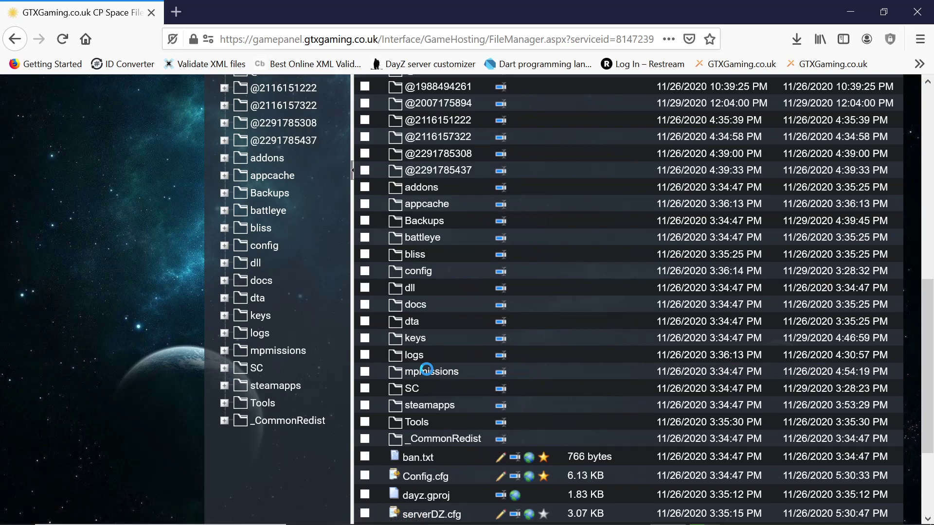
pyautogui.scroll(-1, 389, 353)
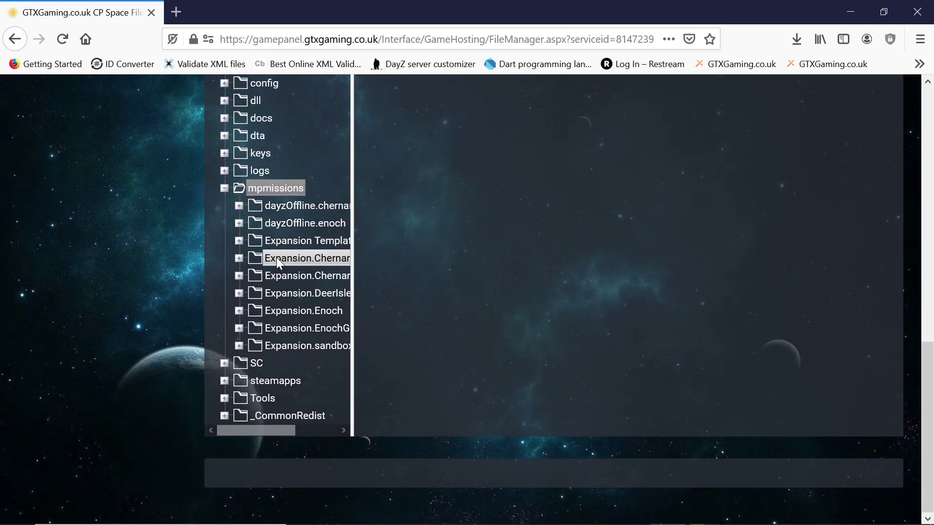
pyautogui.click(277, 258)
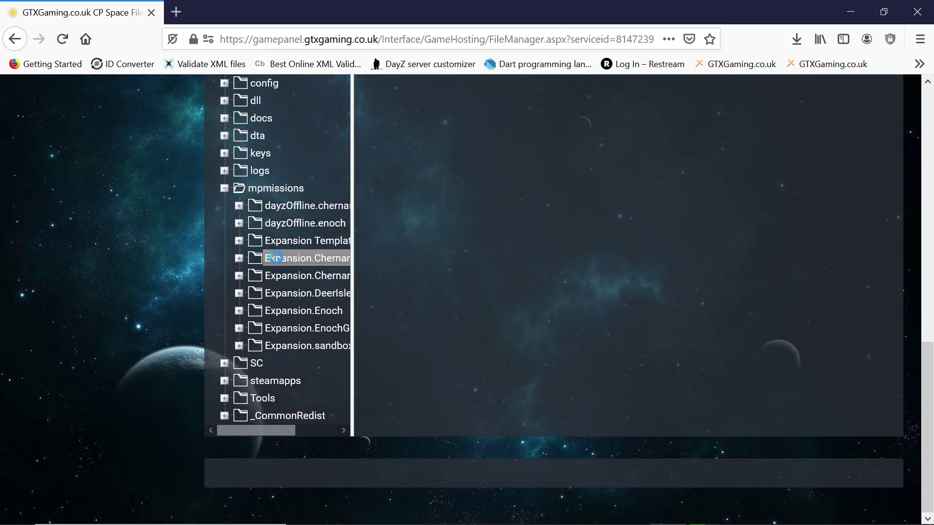
pyautogui.scroll(5, 438, 258)
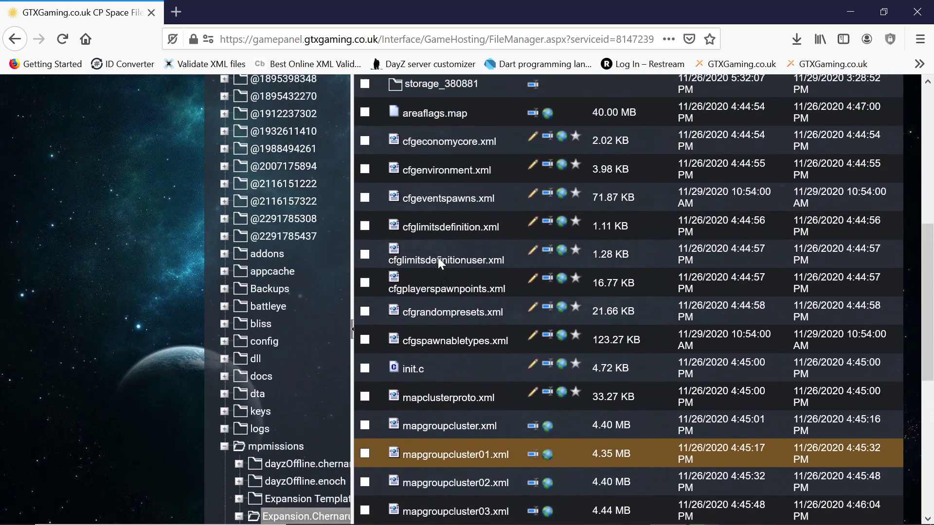
pyautogui.scroll(5, 438, 258)
pyautogui.scroll(-1, 438, 359)
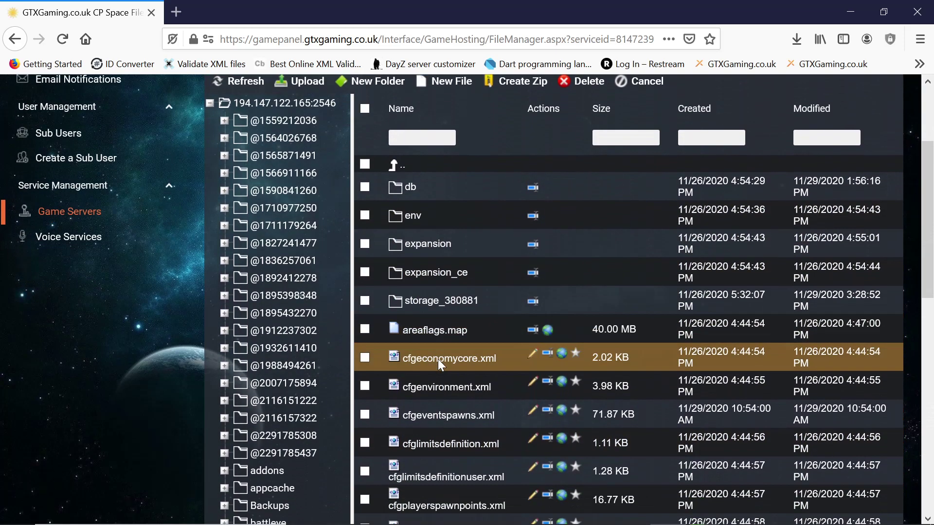
pyautogui.scroll(-5, 438, 359)
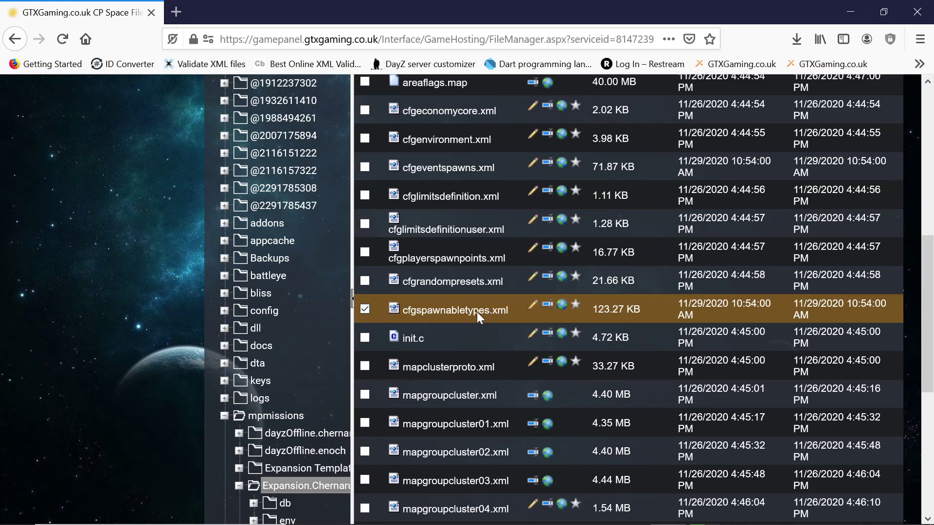
pyautogui.scroll(8, 481, 332)
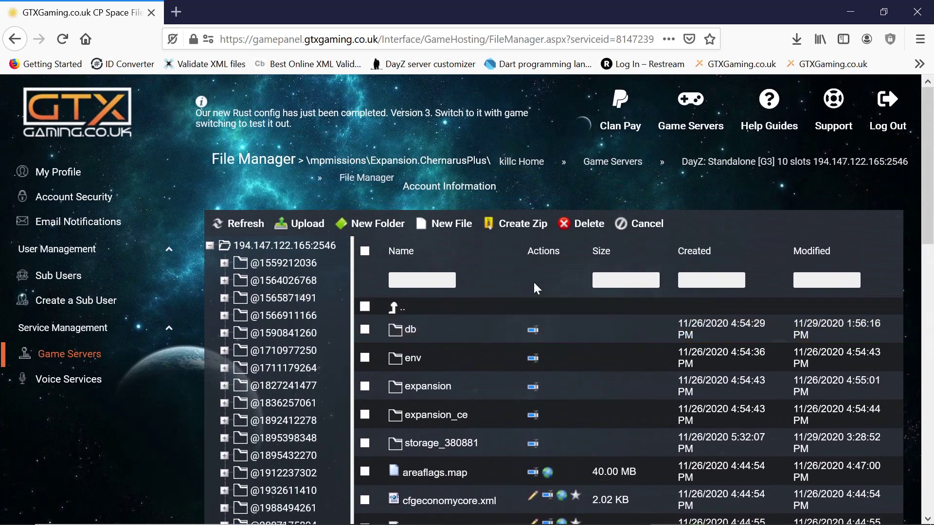
# Delete the old cfgspawnabletypes.xml from the Expansion.ChernarusPlus folder
pyautogui.click(584, 224)
pyautogui.click(417, 412)
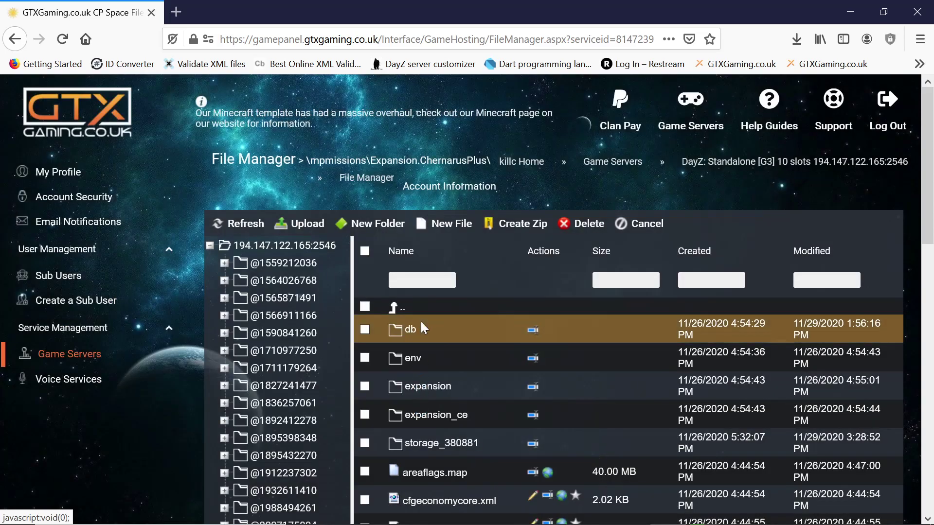
pyautogui.scroll(-5, 421, 321)
pyautogui.scroll(-8, 421, 319)
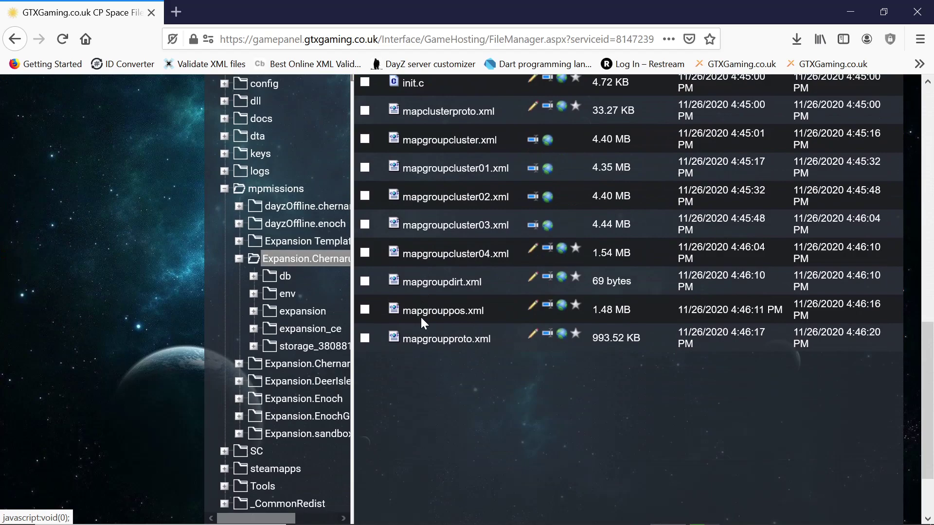
pyautogui.scroll(3, 421, 316)
pyautogui.scroll(3, 422, 317)
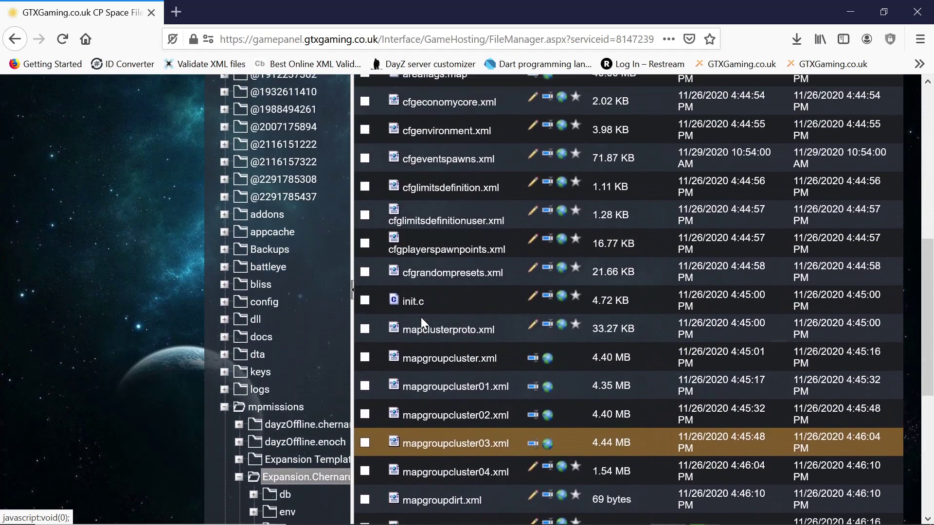
pyautogui.scroll(3, 421, 317)
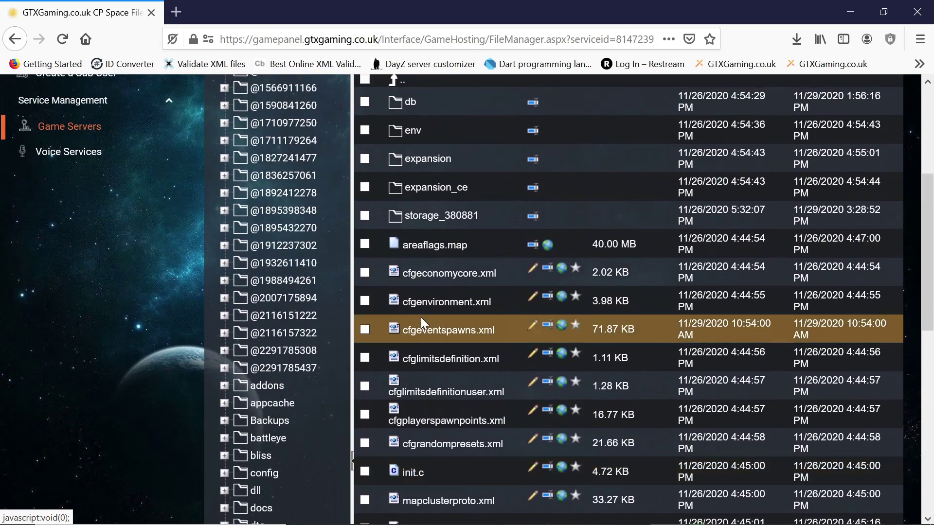
pyautogui.scroll(5, 421, 317)
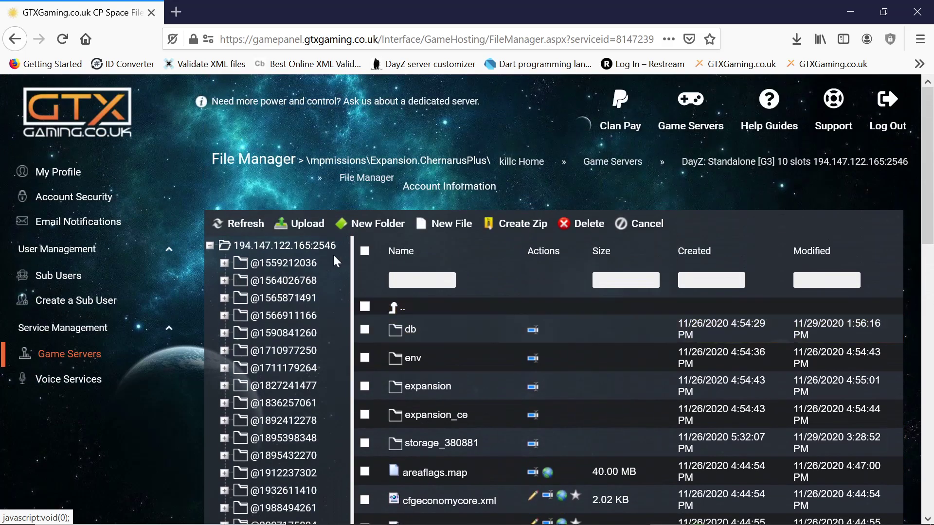
# Upload cfgspawnabletypescc2.xml from F:\servers\test\cc2 into the mission folder
pyautogui.click(306, 225)
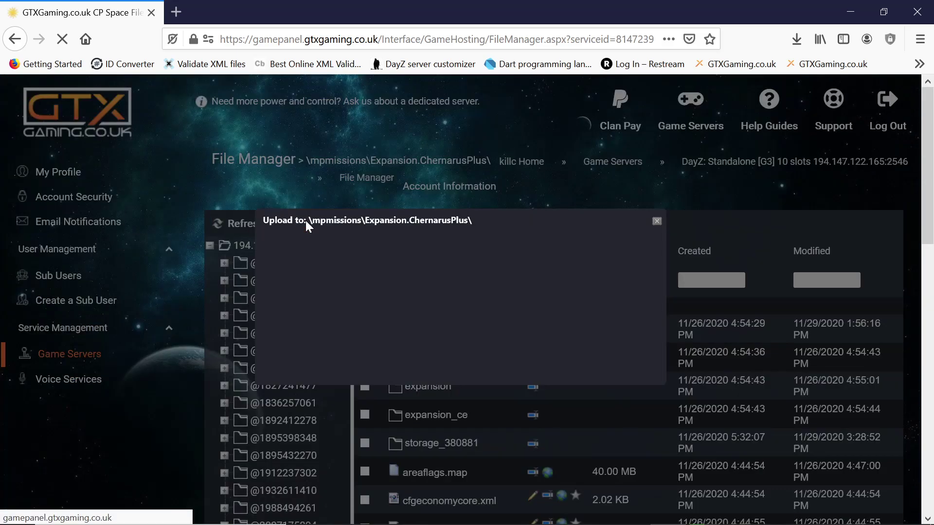
pyautogui.click(349, 262)
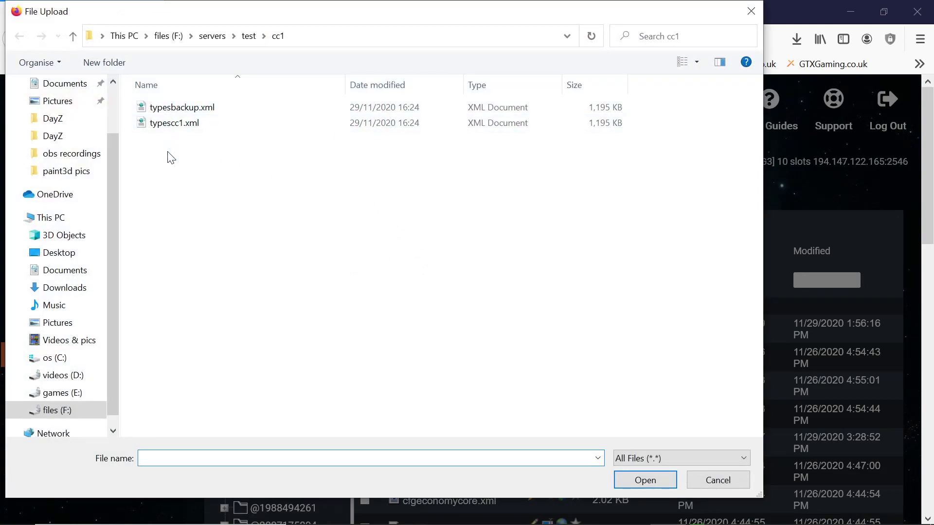
pyautogui.click(57, 411)
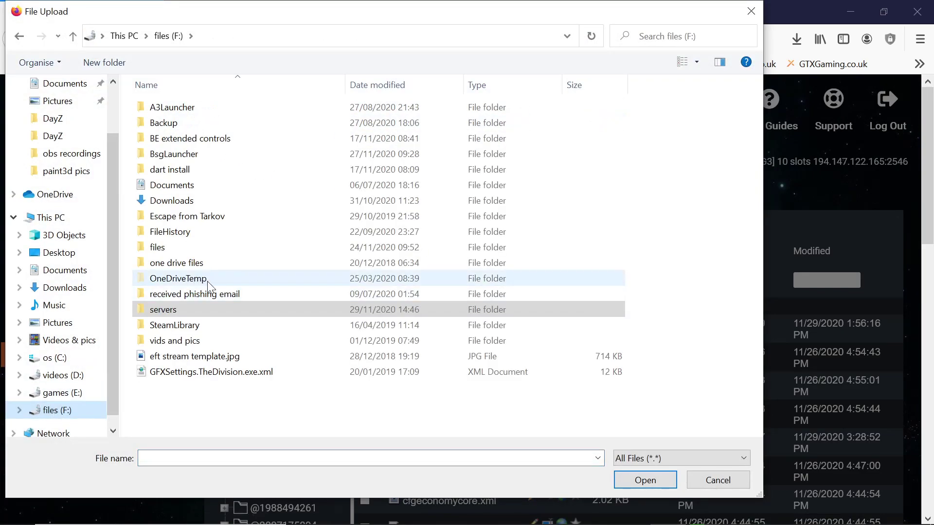
pyautogui.doubleClick(167, 314)
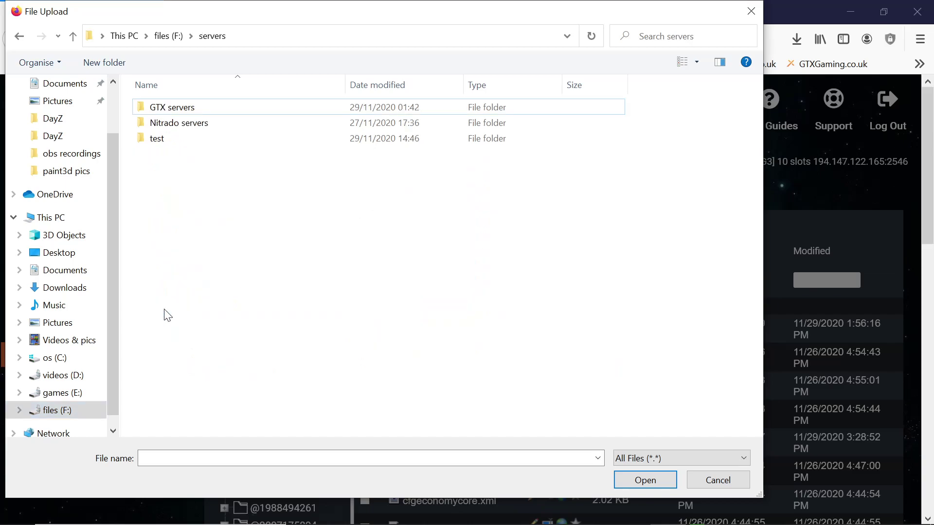
pyautogui.doubleClick(196, 140)
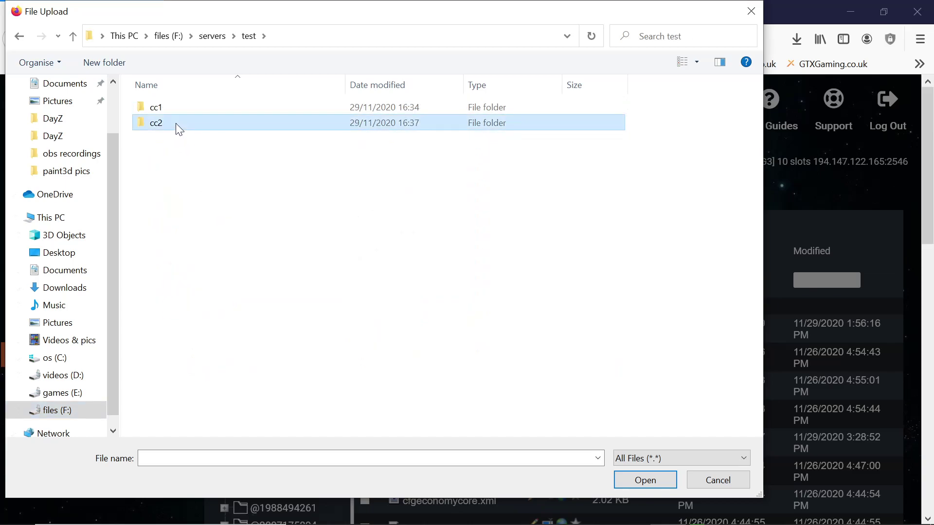
pyautogui.doubleClick(176, 124)
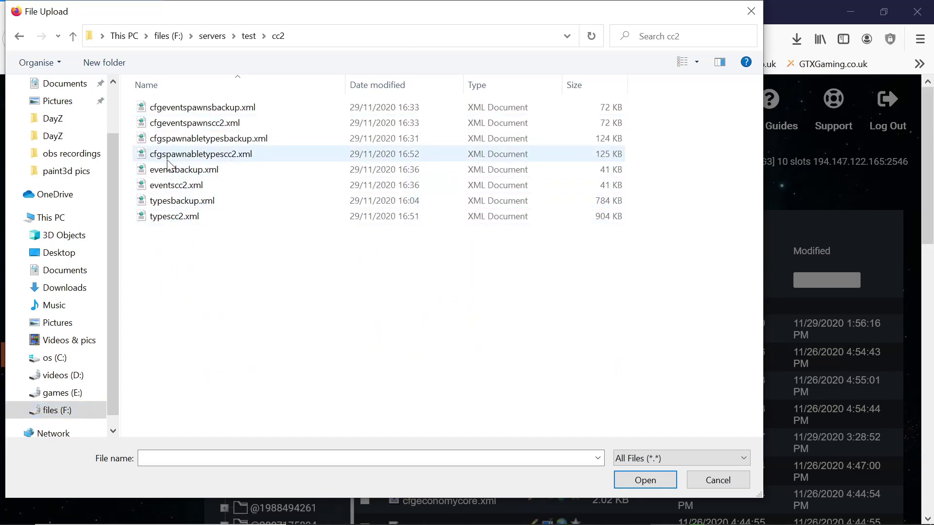
pyautogui.click(171, 161)
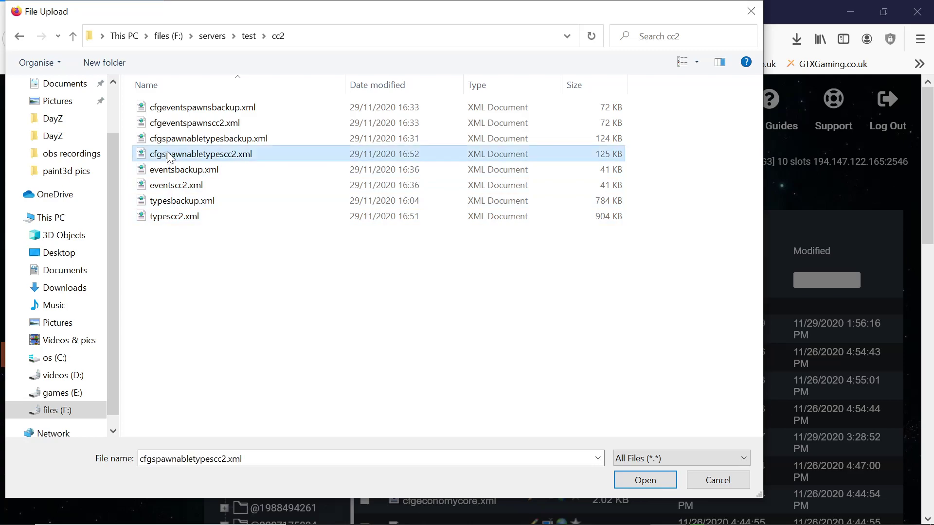
pyautogui.rightClick(170, 158)
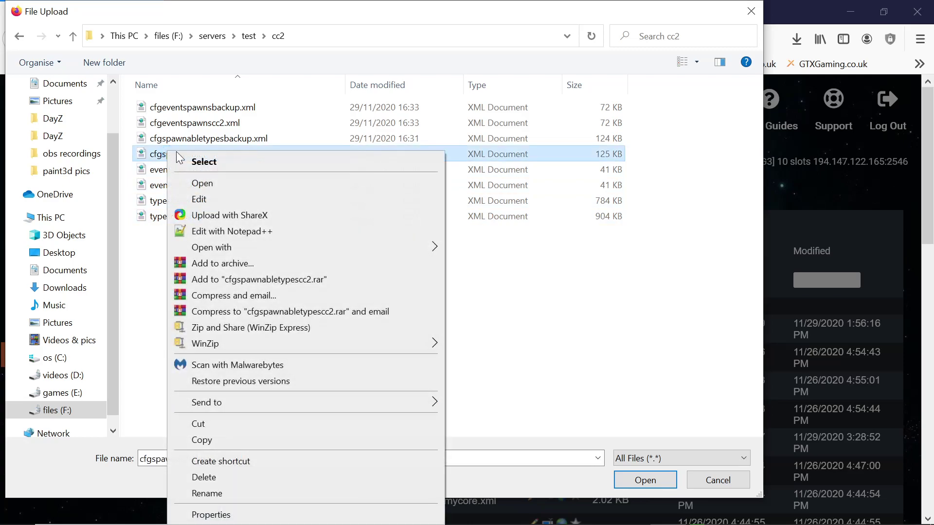
pyautogui.click(213, 164)
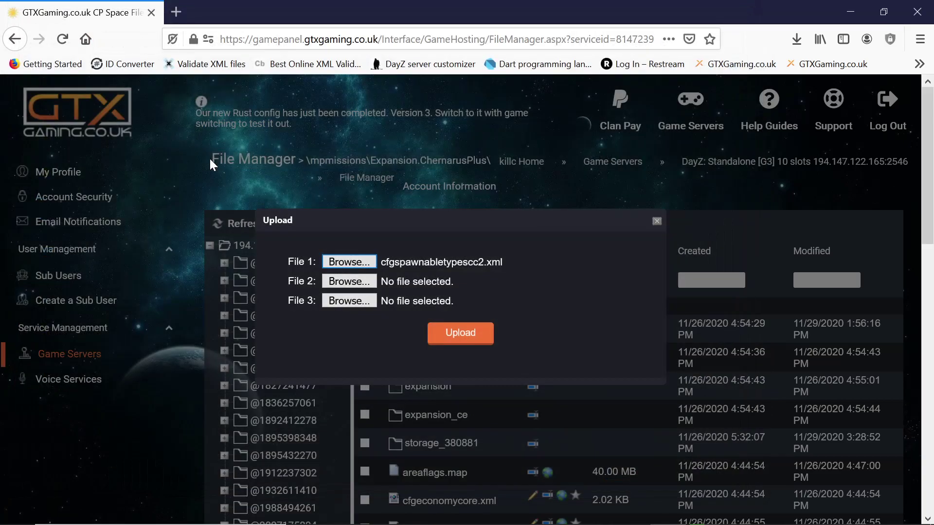
pyautogui.click(456, 340)
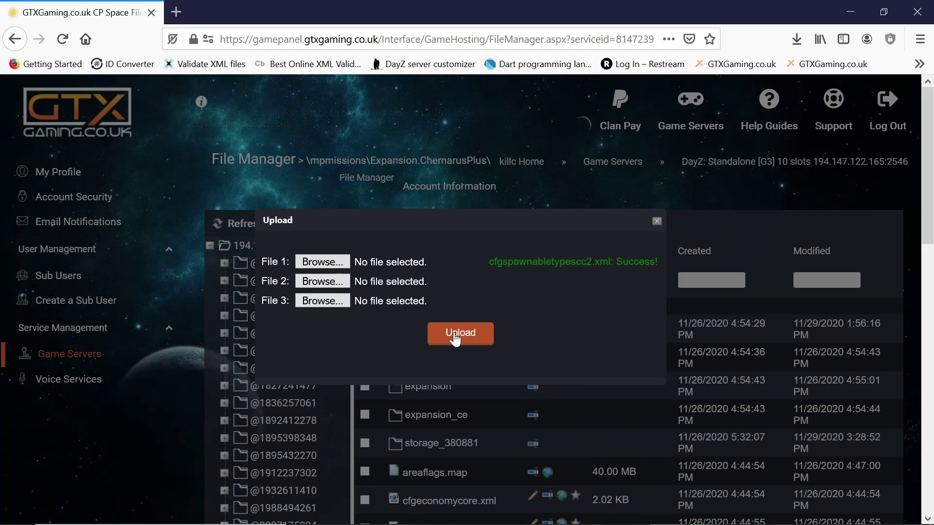
pyautogui.click(455, 340)
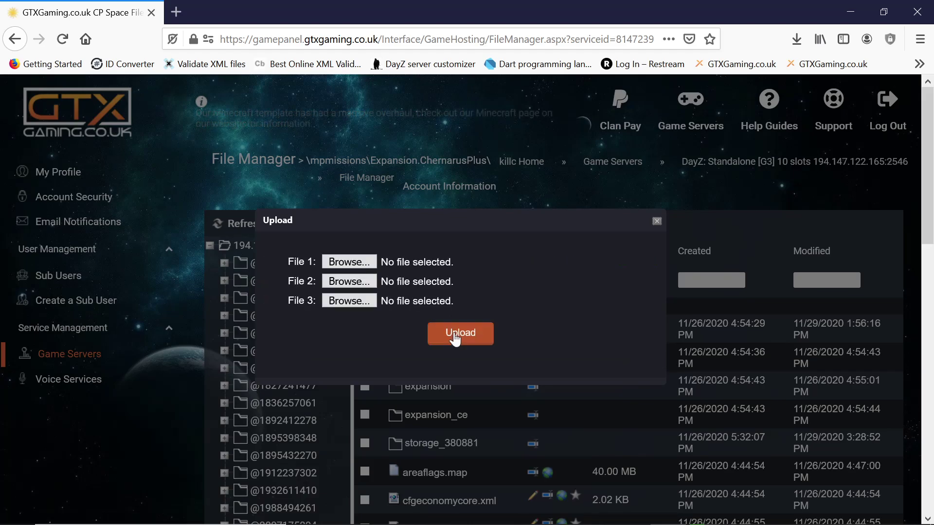
# Close the upload window and rename cfgspawnabletypescc2.xml to cfgspawnabletypes.xml
pyautogui.click(657, 221)
pyautogui.scroll(-7, 469, 276)
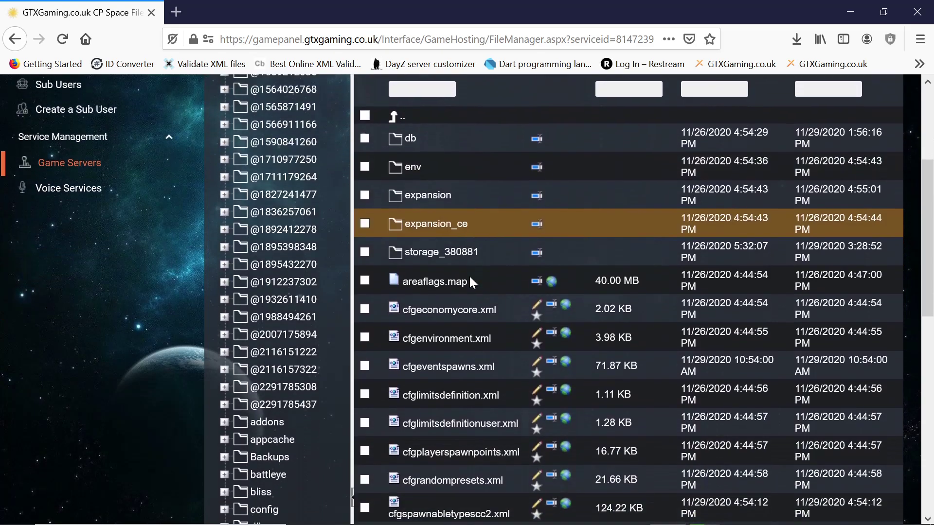
pyautogui.scroll(-2, 469, 274)
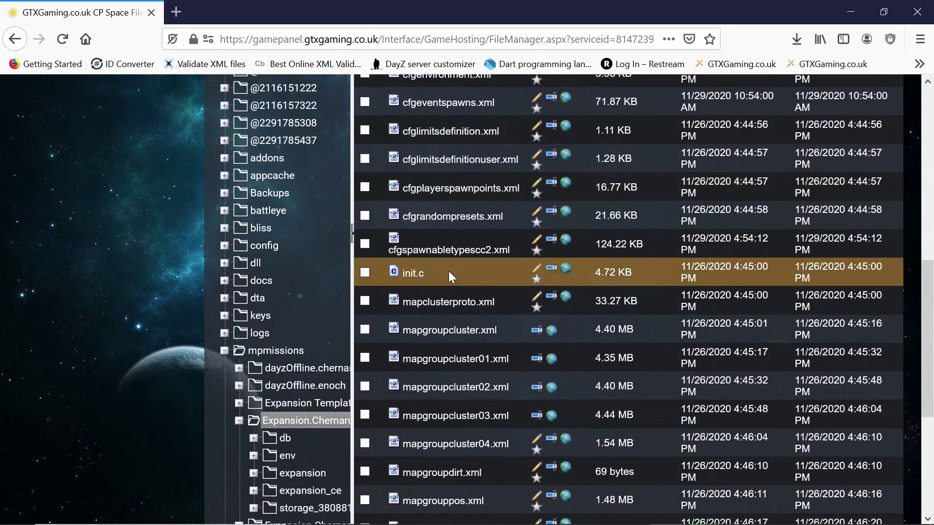
pyautogui.click(552, 241)
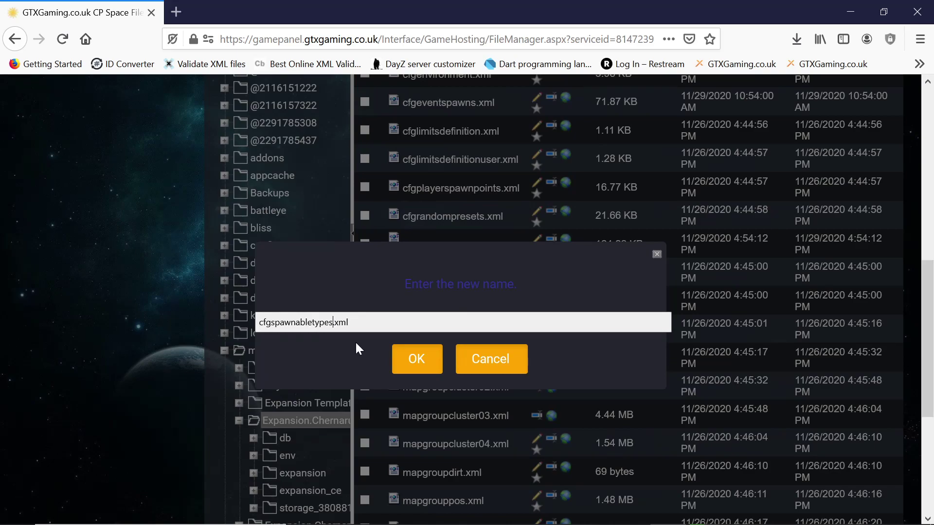
pyautogui.click(409, 356)
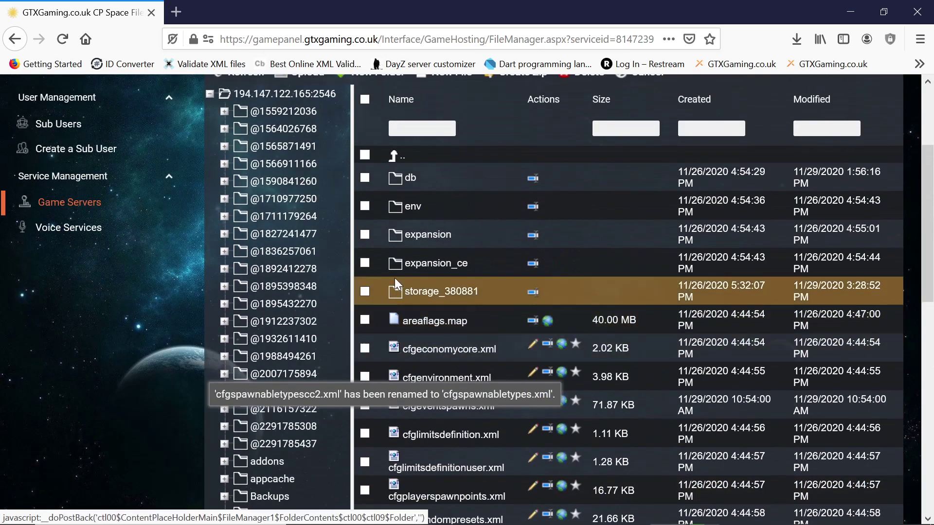
# Open the db folder and delete the old types.xml
pyautogui.click(411, 179)
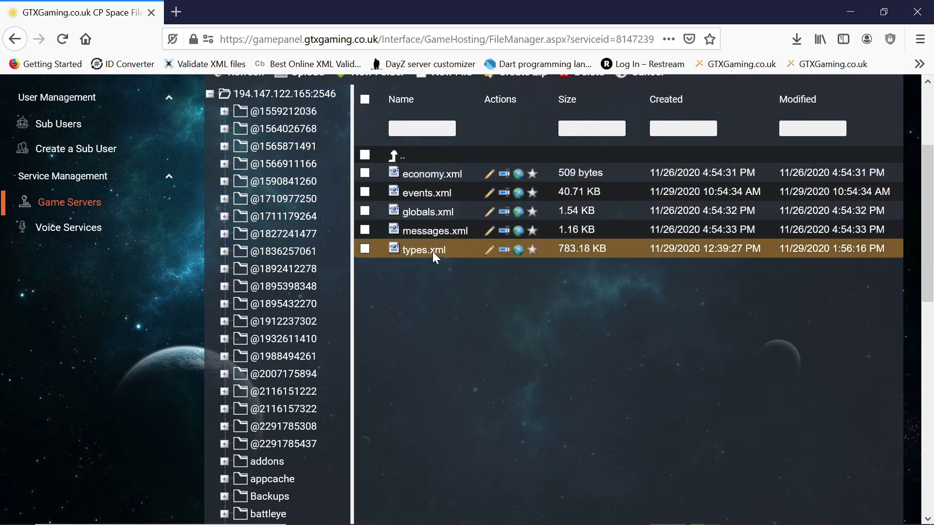
pyautogui.click(365, 248)
pyautogui.scroll(3, 506, 316)
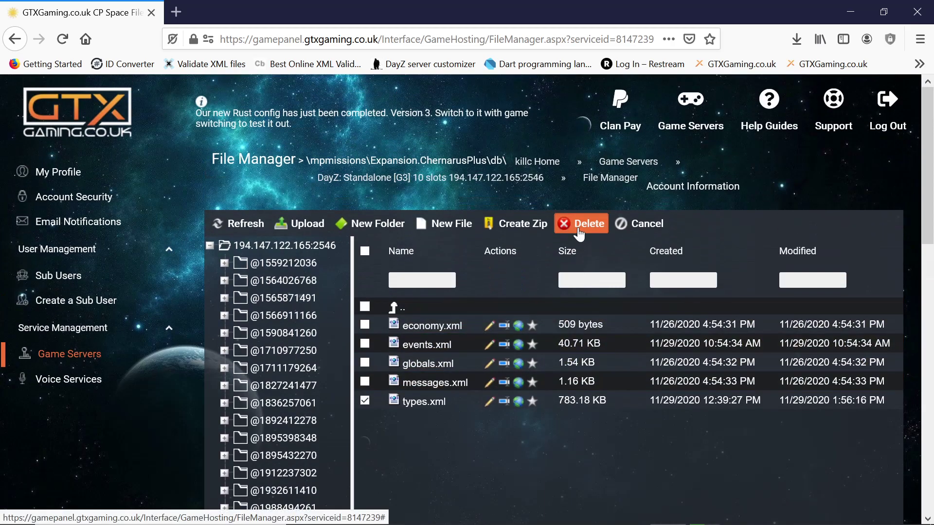
pyautogui.click(579, 235)
pyautogui.click(407, 409)
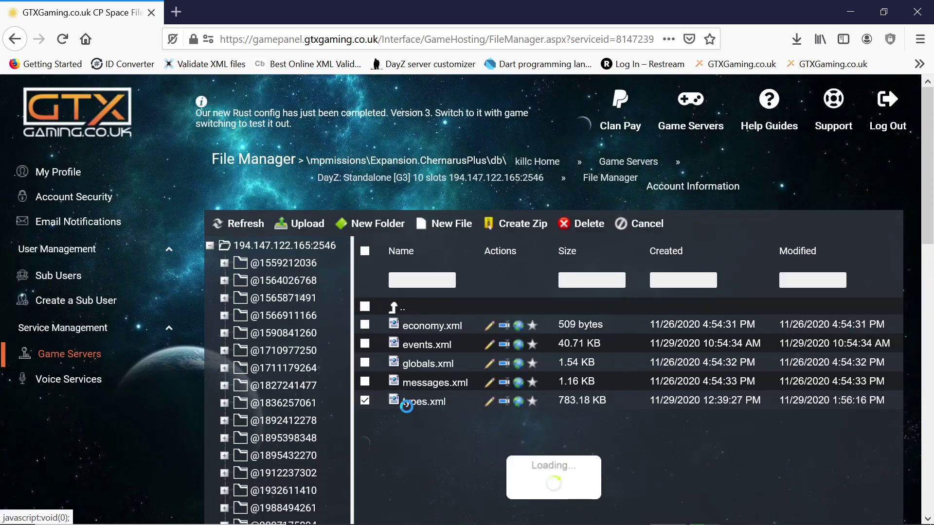
# Upload typescc2.xml from the local cc2 folder into the db folder
pyautogui.click(298, 225)
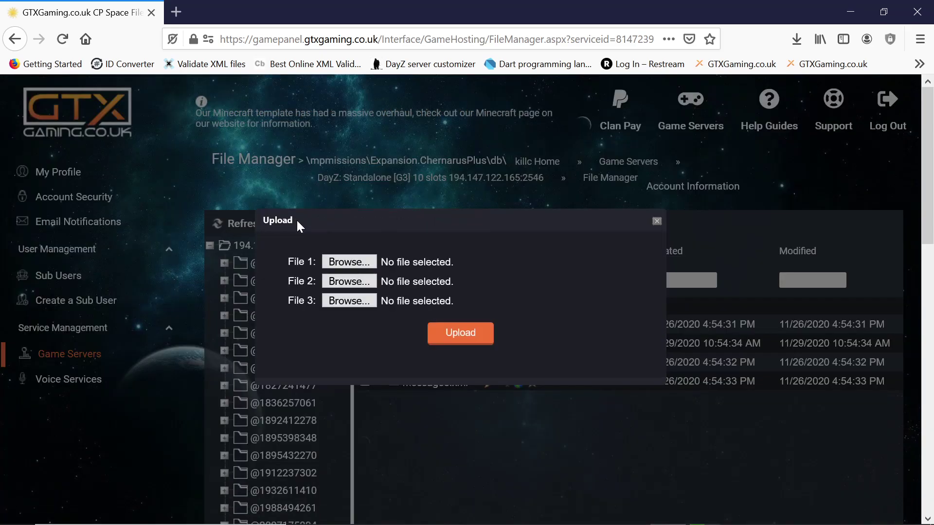
pyautogui.click(343, 261)
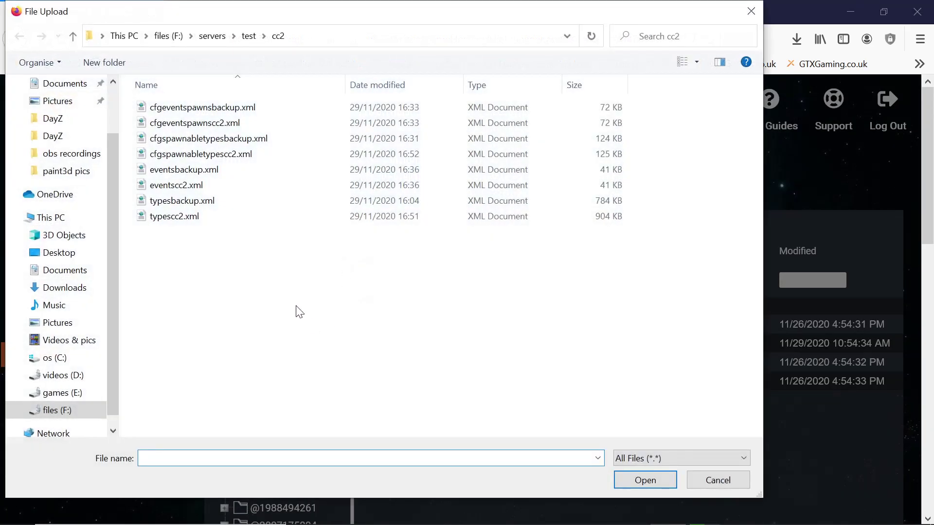
pyautogui.doubleClick(177, 217)
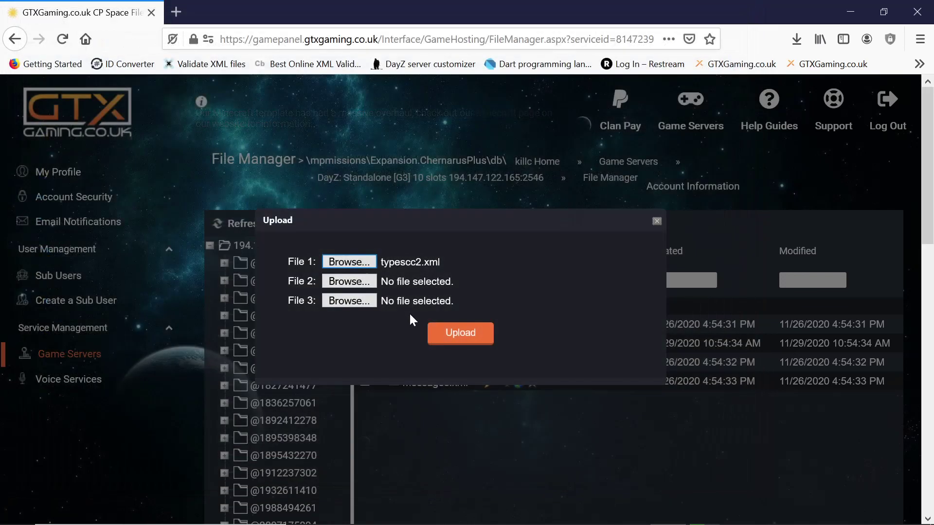
pyautogui.click(447, 339)
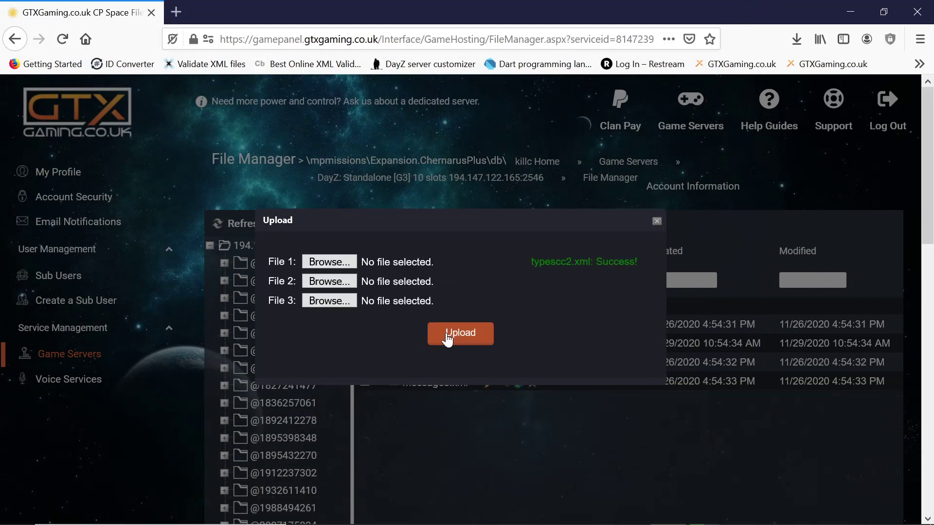
pyautogui.click(654, 220)
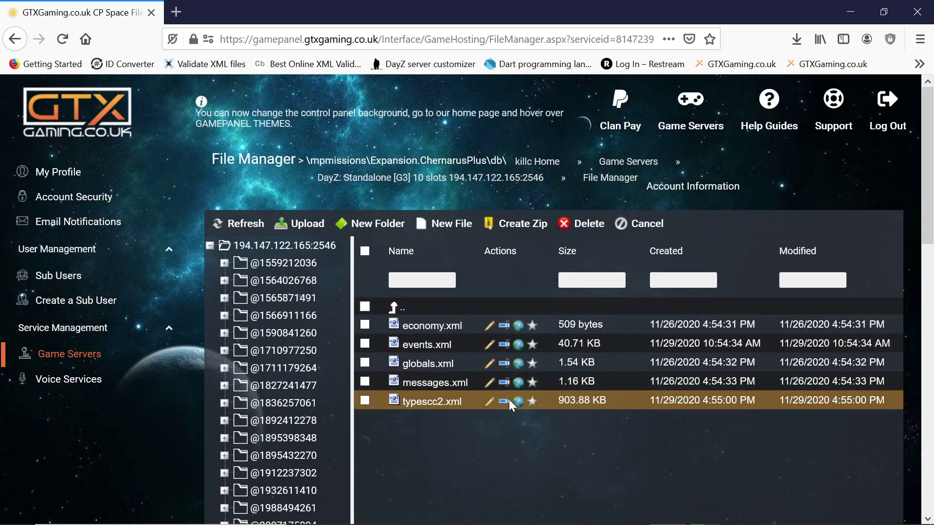
# Rename typescc2.xml in the db folder to types.xml by removing 'cc2'
pyautogui.click(504, 402)
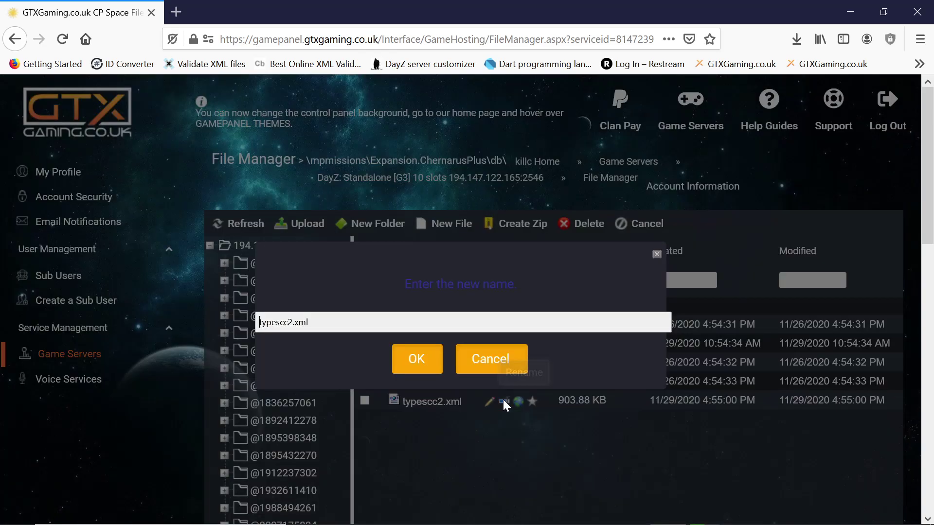
pyautogui.click(424, 358)
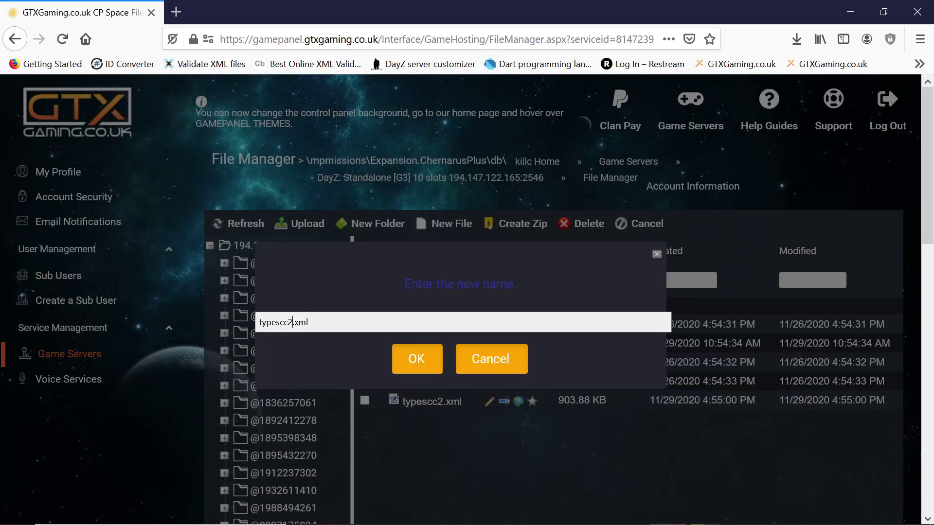
pyautogui.press('BackSpace')
pyautogui.press('BackSpace')
pyautogui.press('BackSpace')
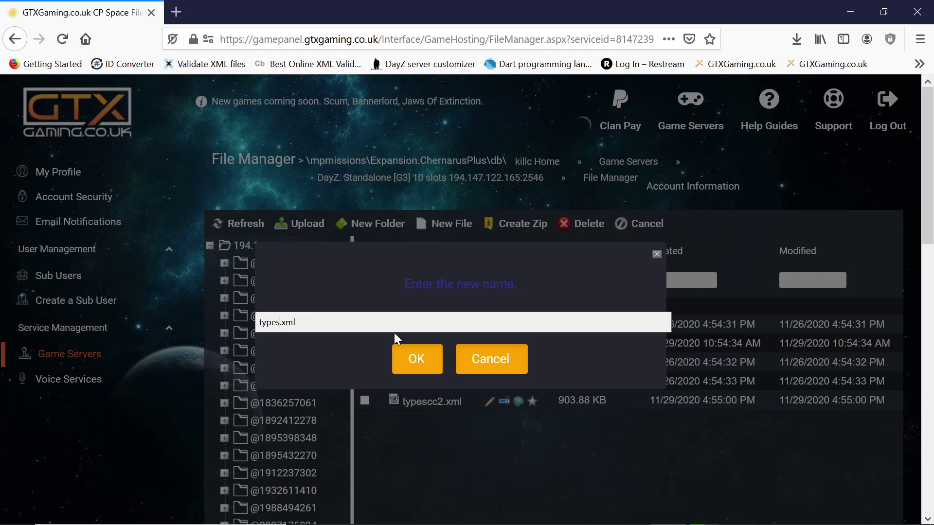
pyautogui.click(415, 361)
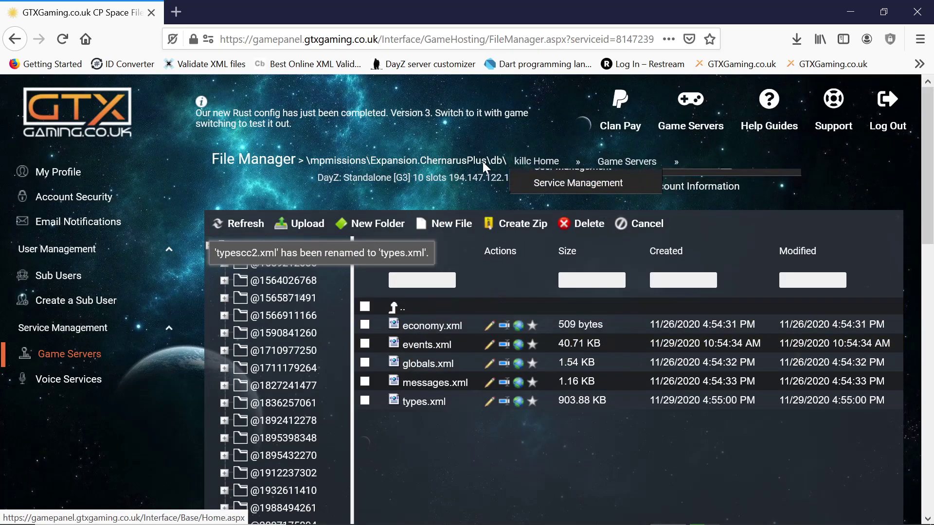
# Return to the 'DayZ: Standalone [G3]' overview page and start the server
pyautogui.click(466, 177)
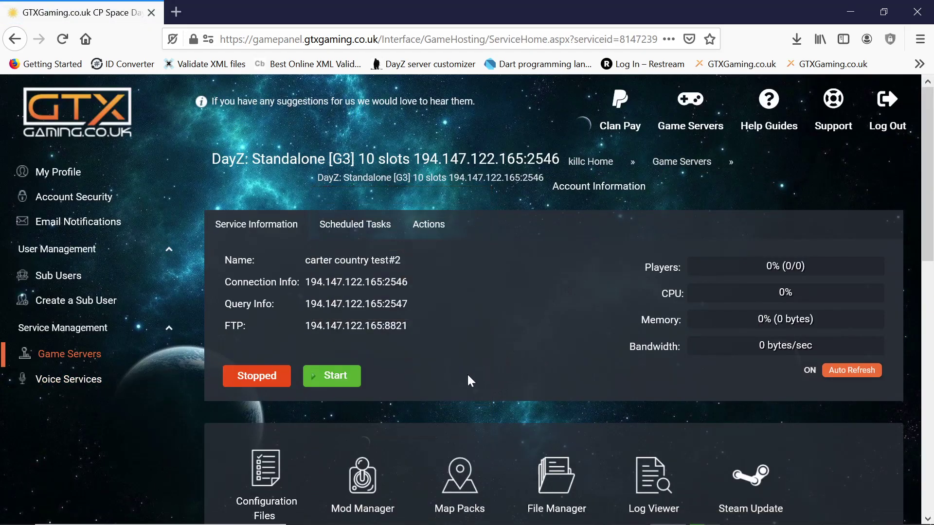
pyautogui.click(339, 375)
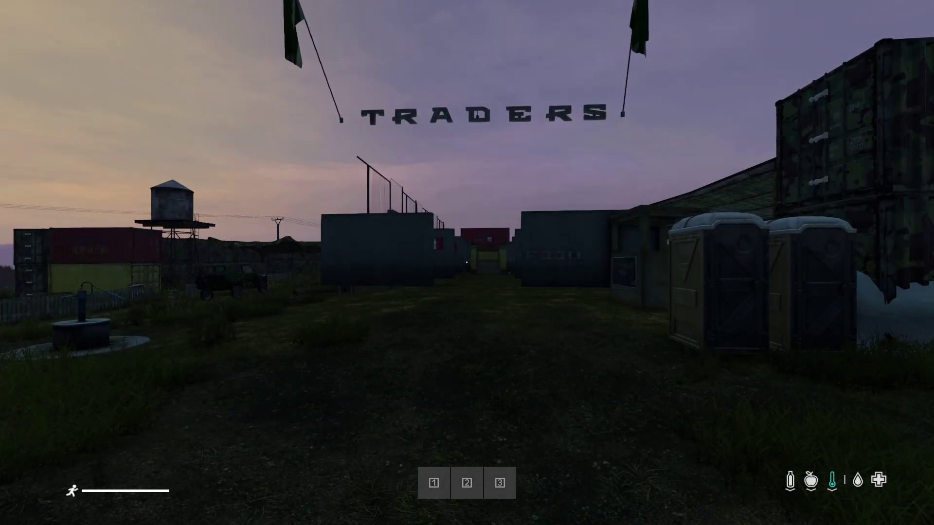
# Switch to third-person, run from the TRADERS hangar to the dirt road, and enable COT
pyautogui.press('KP_Enter')
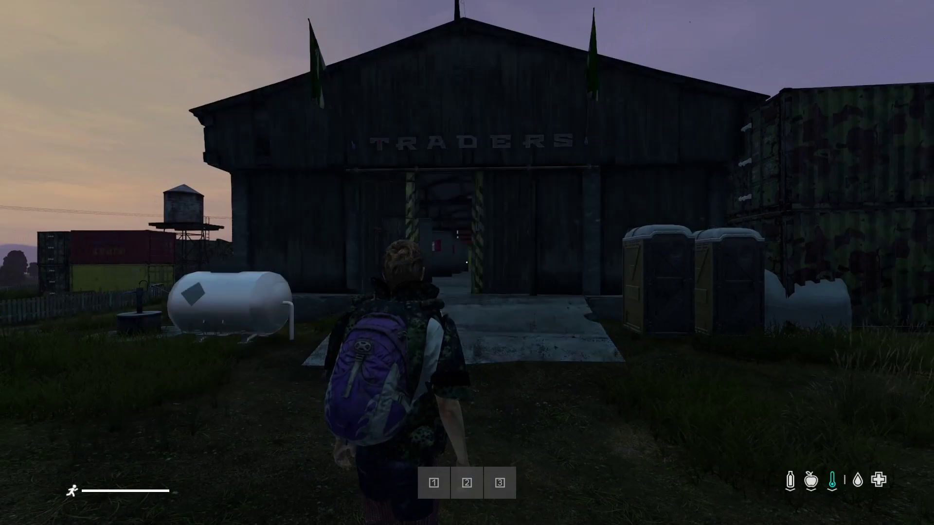
pyautogui.press('w')
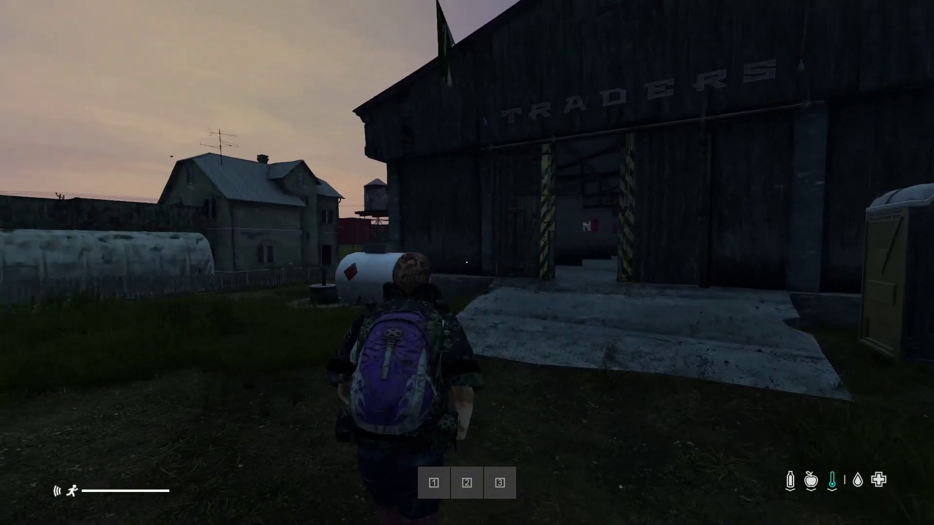
pyautogui.press('w')
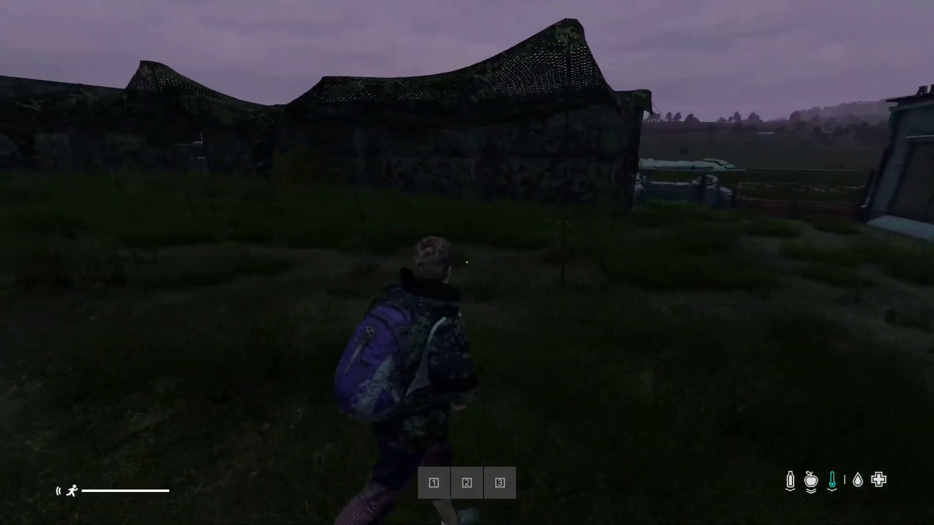
pyautogui.press('w')
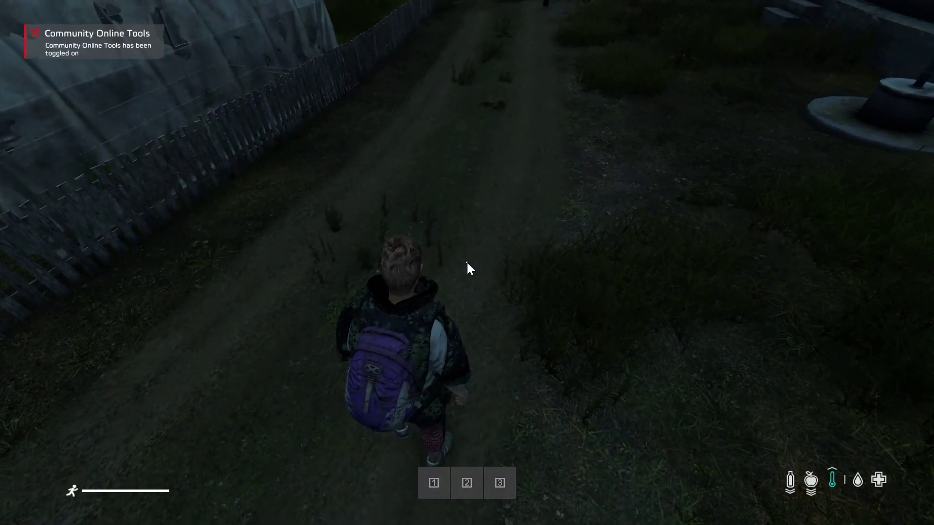
# Search the COT Object Spawner for 'mass', browse the MassImprovArmor items, then close it
pyautogui.press('y')
pyautogui.scroll(-5, 880, 360)
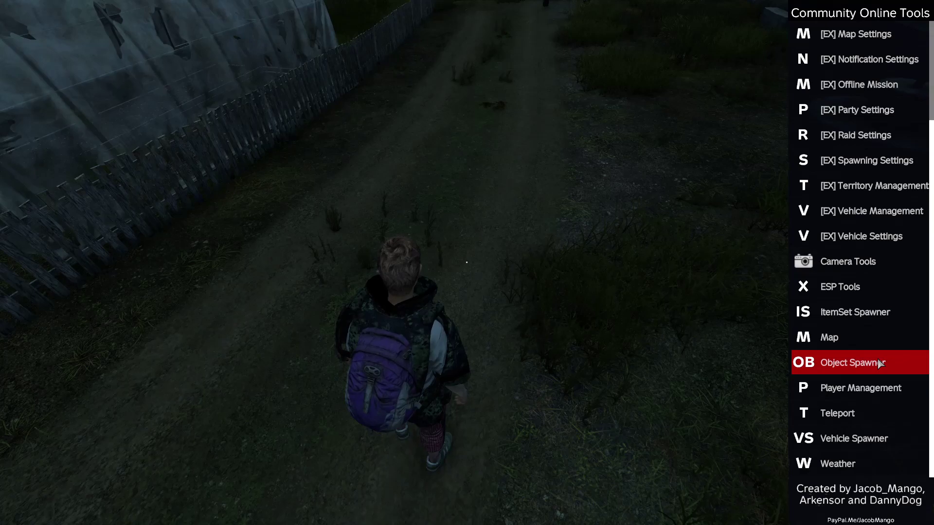
pyautogui.click(853, 364)
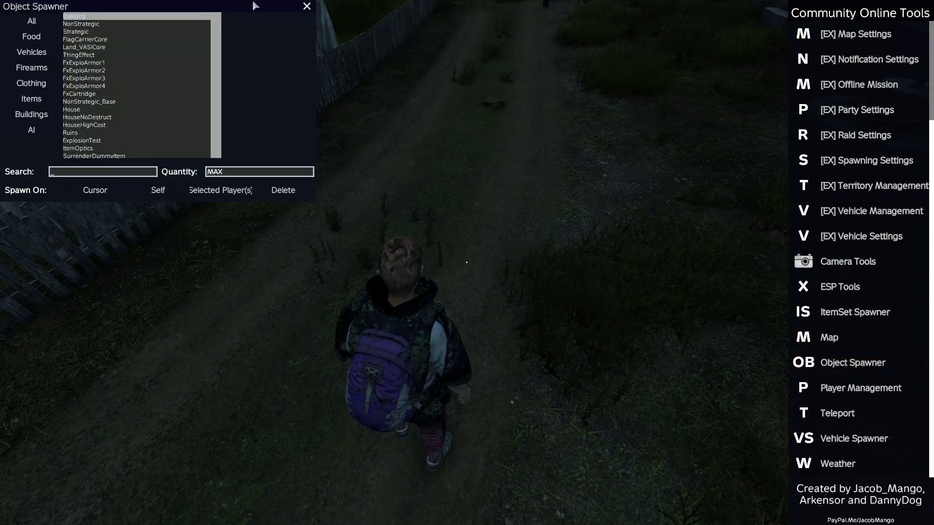
pyautogui.moveTo(282, 11); pyautogui.dragTo(555, 138)
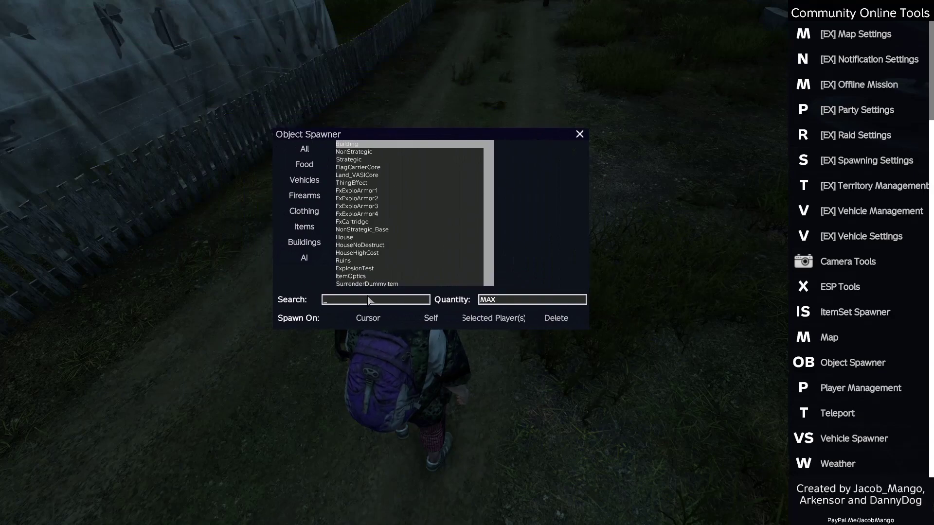
pyautogui.write('mass')
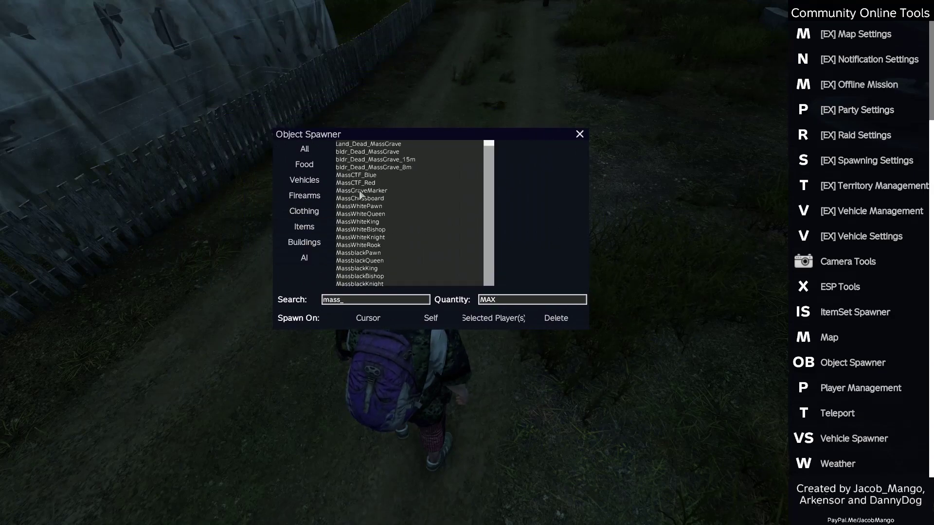
pyautogui.press('Down')
pyautogui.press('Down')
pyautogui.press('Down')
pyautogui.press('Down')
pyautogui.press('Down')
pyautogui.press('Down')
pyautogui.press('Down')
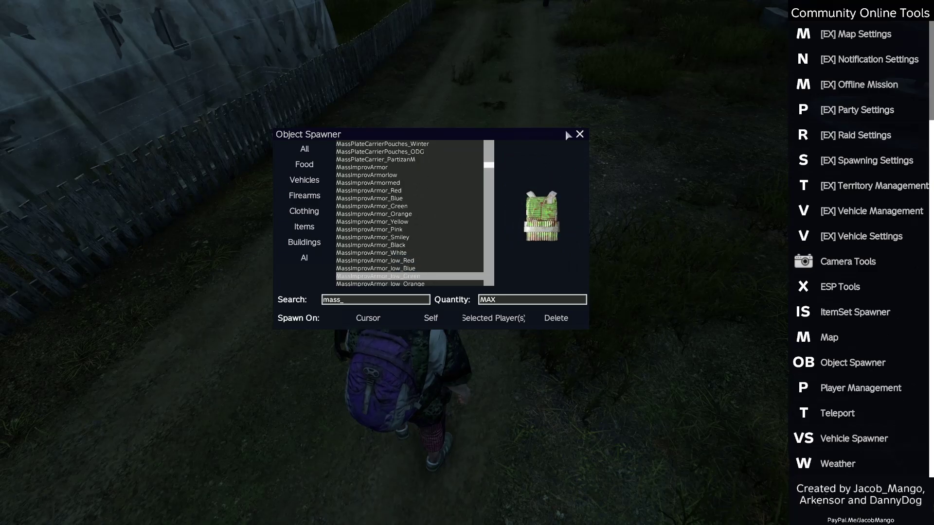
pyautogui.click(580, 134)
# Close the admin menu and run past the VEHICLES garage, greenhouse and TRADERS hangar
pyautogui.press('y')
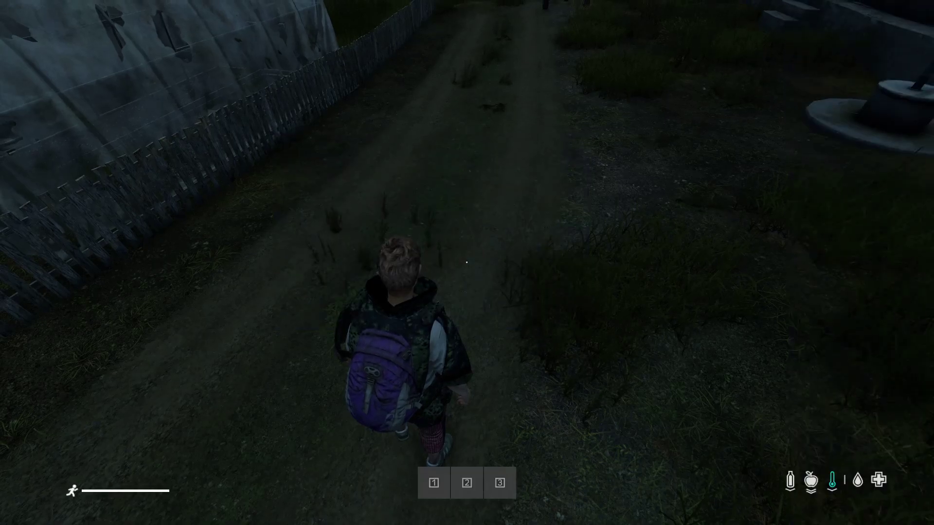
pyautogui.press('w')
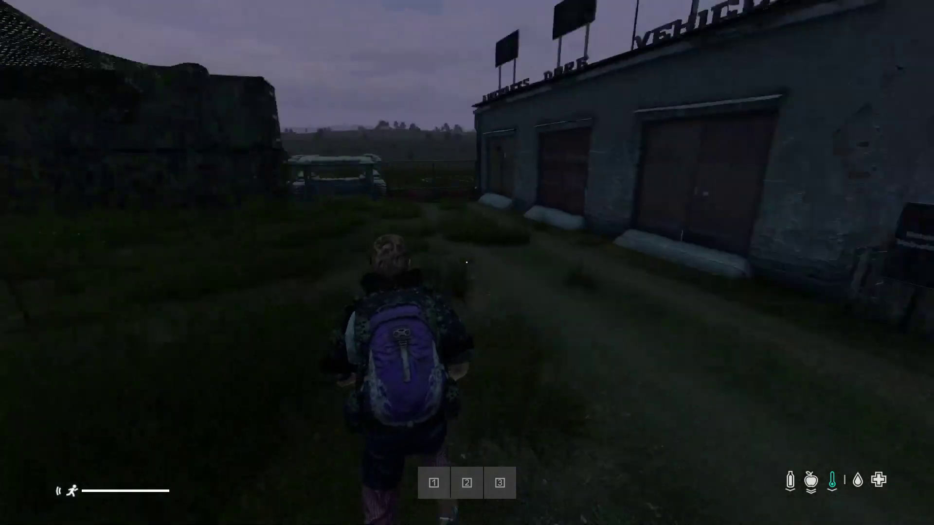
pyautogui.press('w')
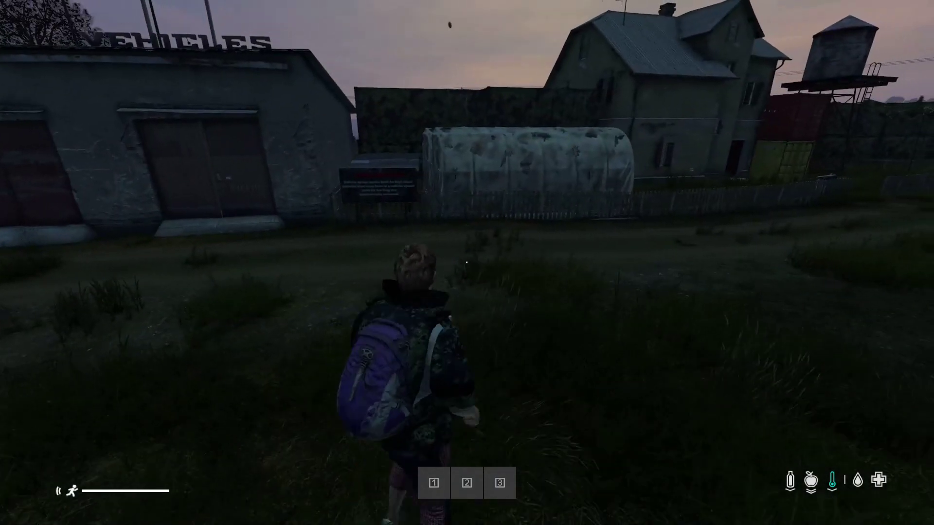
pyautogui.press('w')
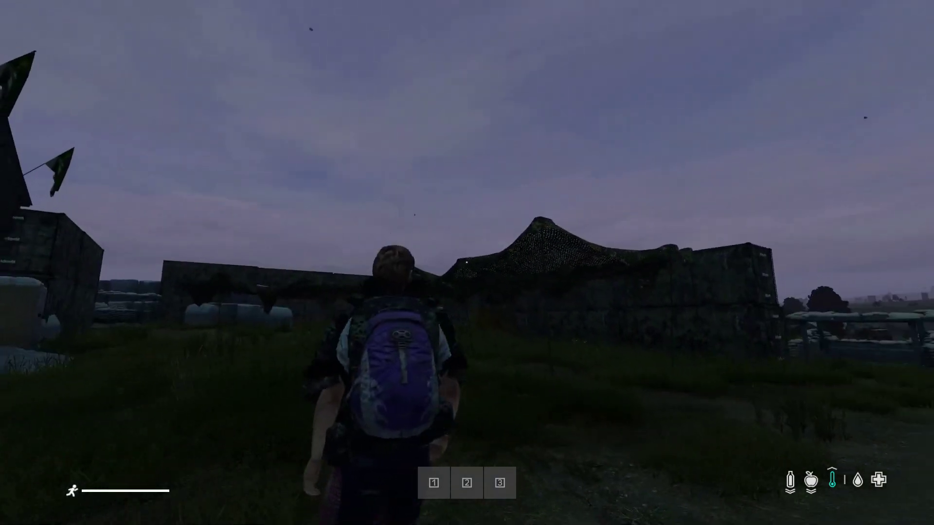
pyautogui.press('w')
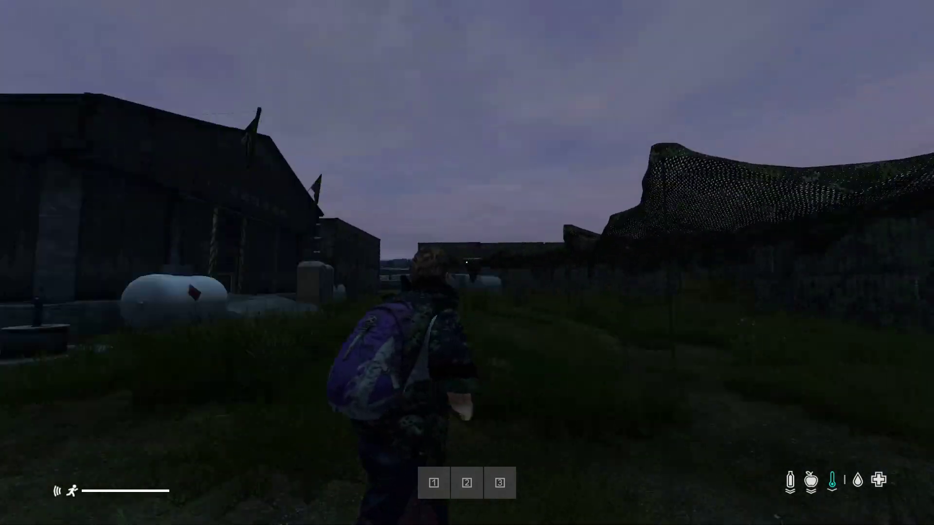
pyautogui.press('w')
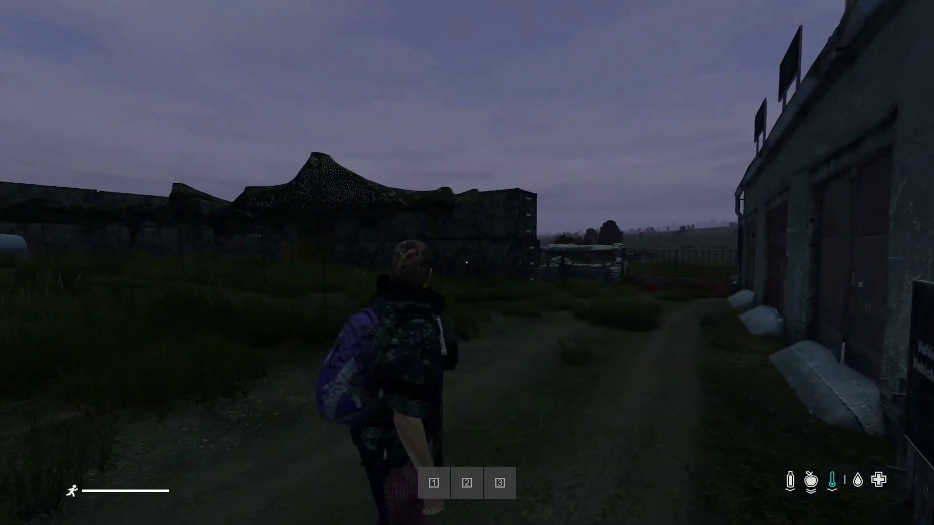
pyautogui.press('w')
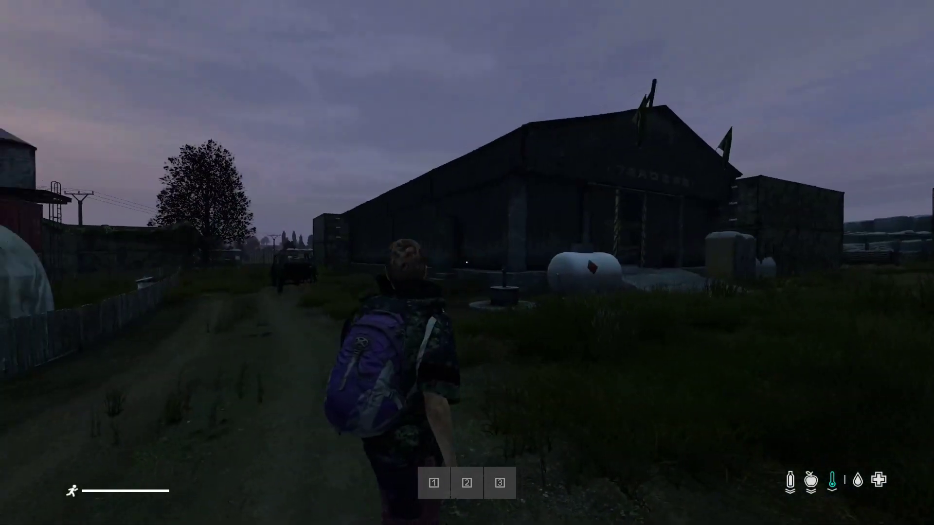
pyautogui.press('w')
pyautogui.press('w')
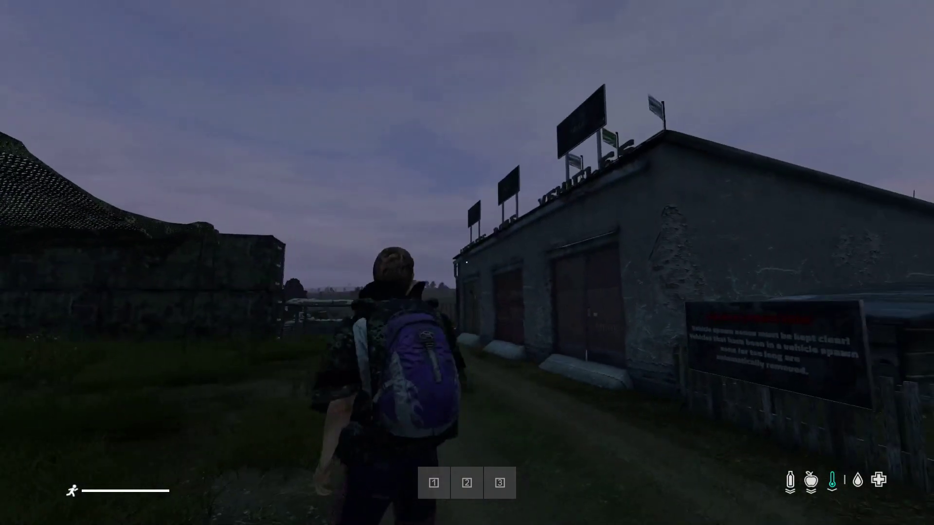
pyautogui.press('w')
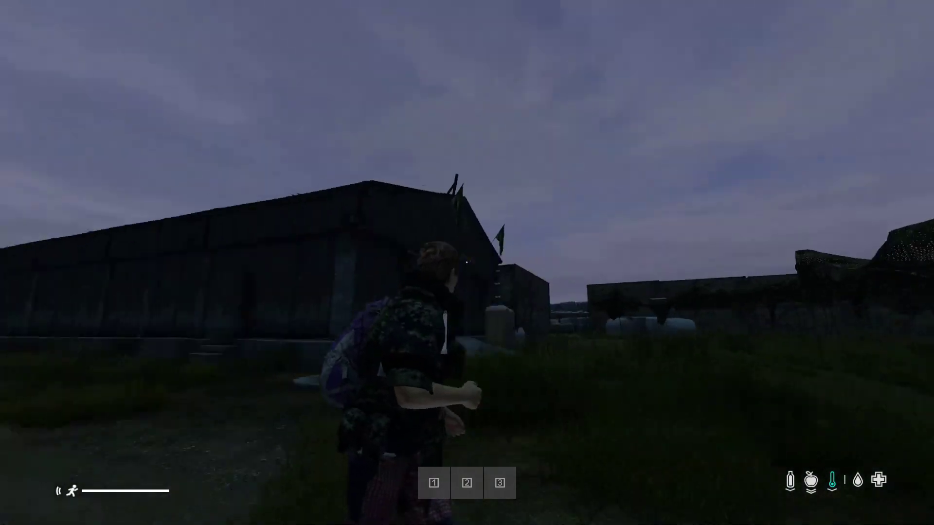